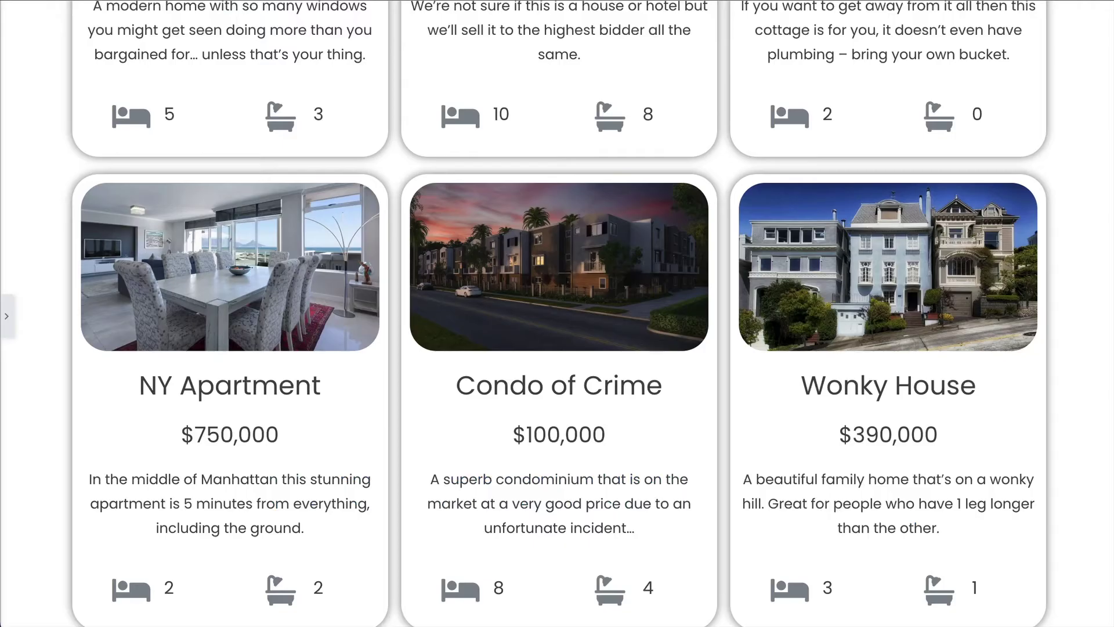
Scroll up and down through the front-end property listings grid
{"action": "scroll", "coordinate": [557, 313], "scroll_direction": "up", "scroll_amount": 4}
{"action": "scroll", "coordinate": [557, 314], "scroll_direction": "down", "scroll_amount": 4}
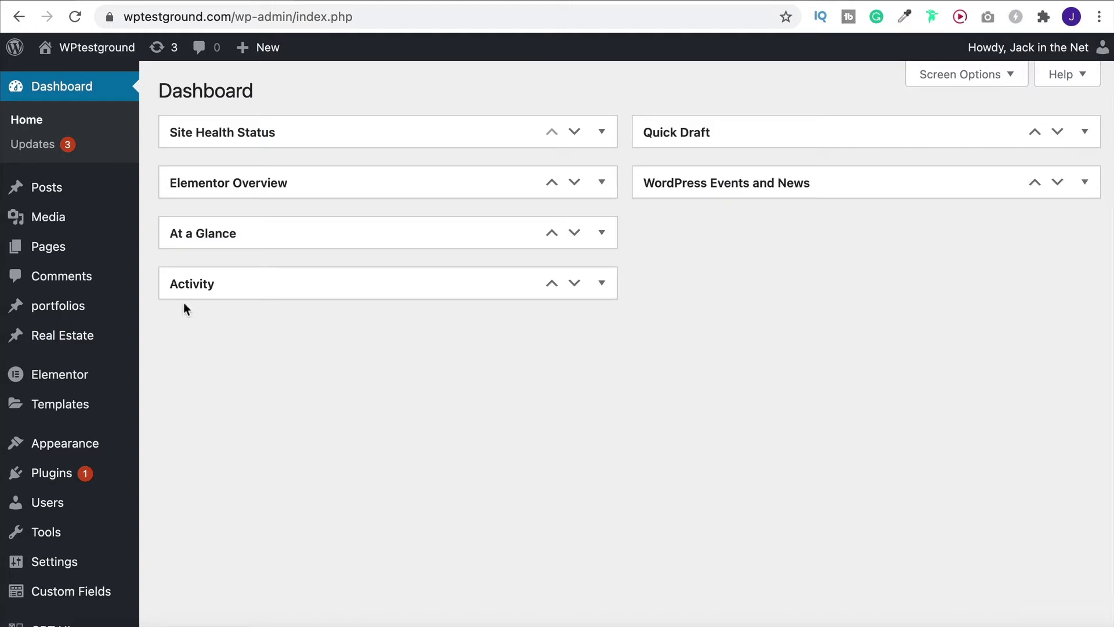
{"action": "mouse_move", "coordinate": [53, 186]}
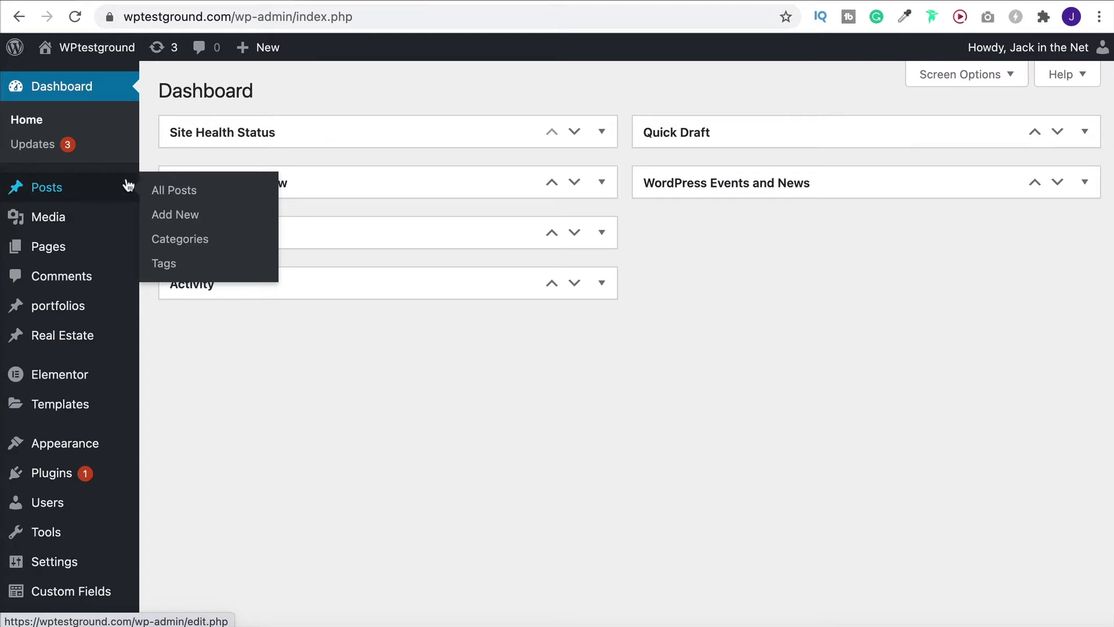
{"action": "mouse_move", "coordinate": [48, 301]}
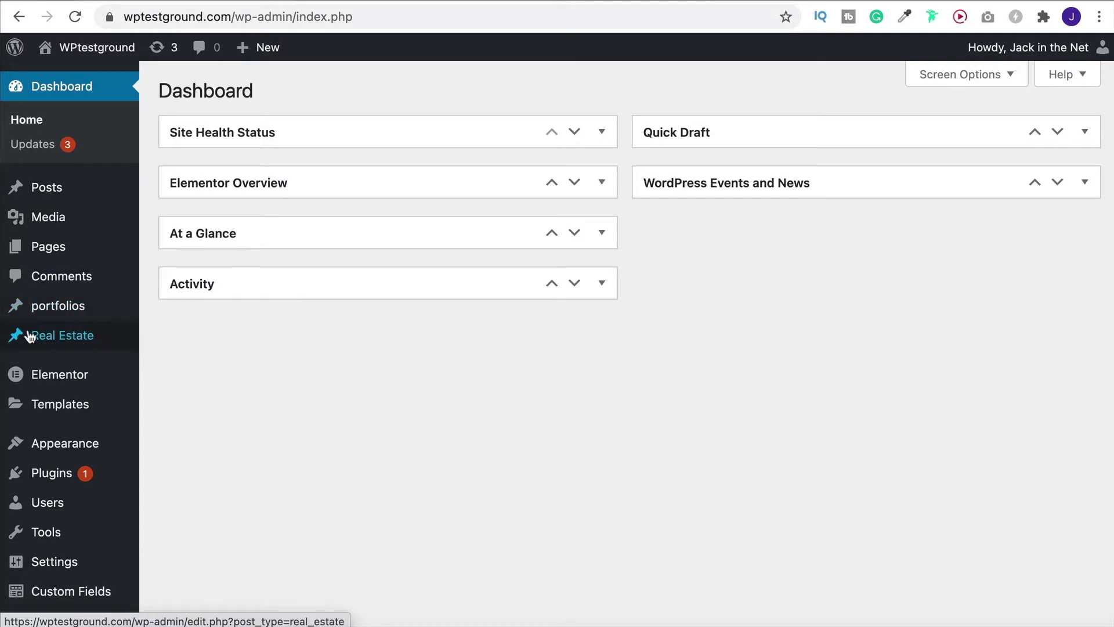
{"action": "mouse_move", "coordinate": [50, 339]}
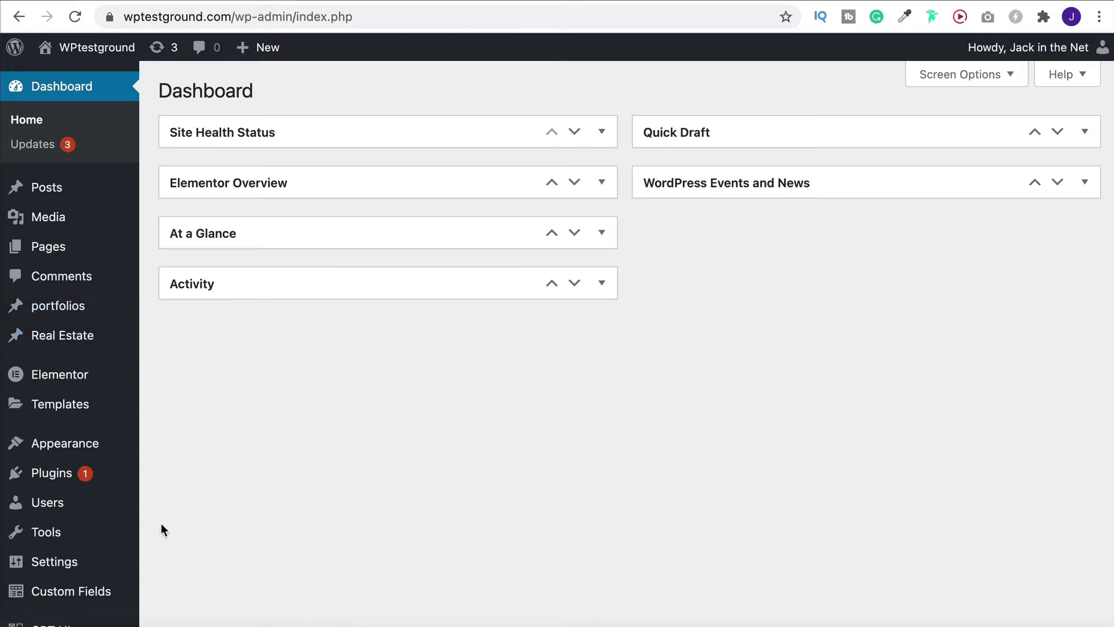
Search Add Plugins for 'custom post', showing Custom Post Type UI already installed and Active
{"action": "mouse_move", "coordinate": [65, 492]}
{"action": "left_click", "coordinate": [163, 499]}
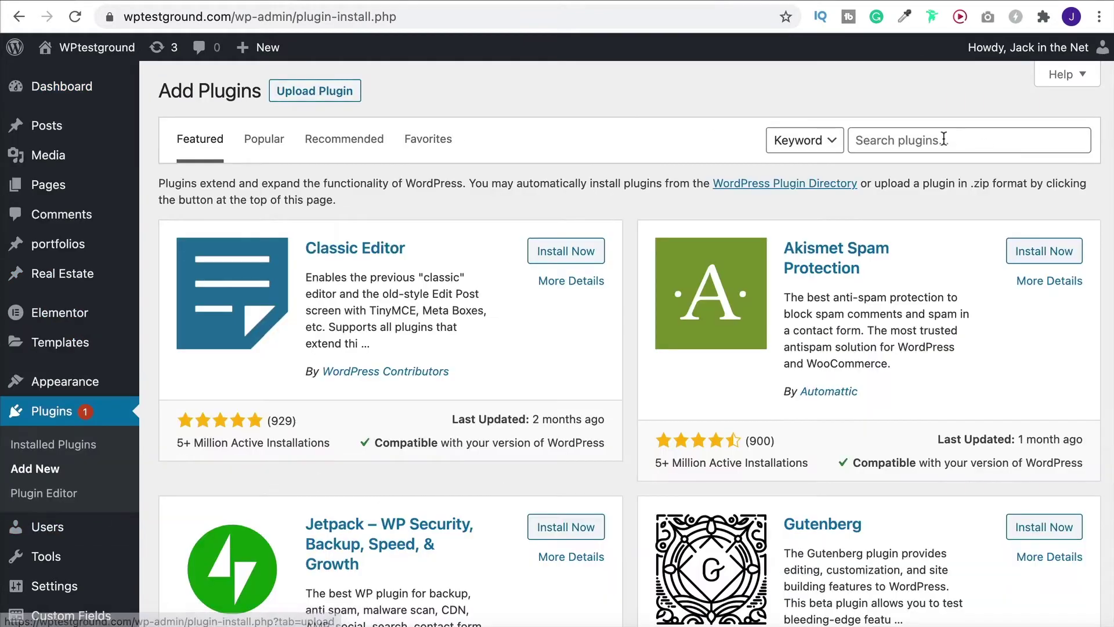
{"action": "left_click", "coordinate": [944, 139]}
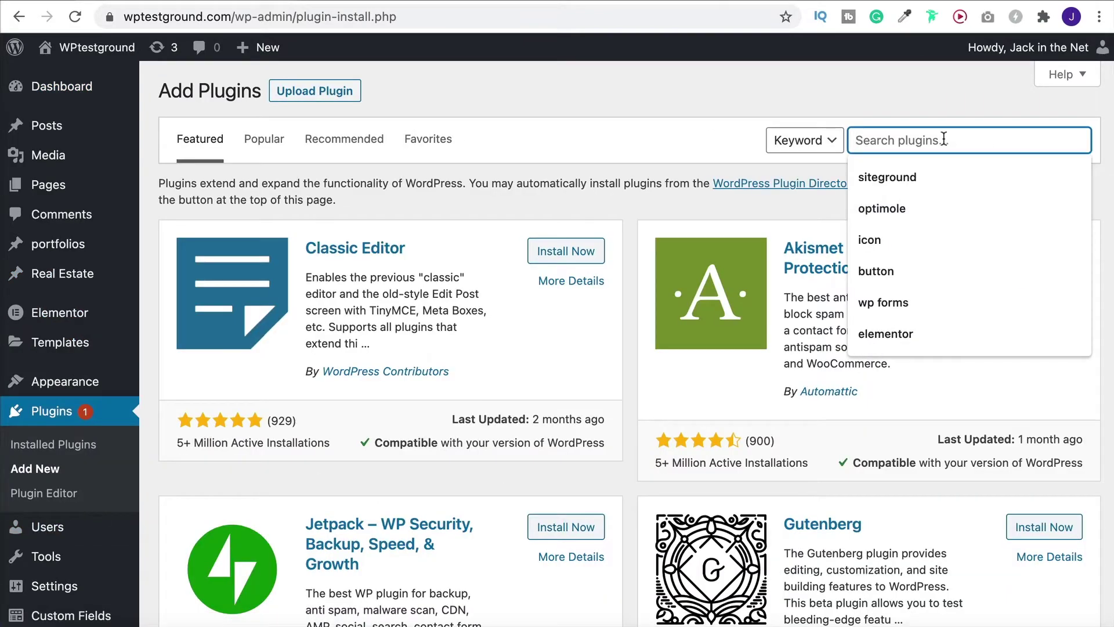
{"action": "type", "text": "custom post"}
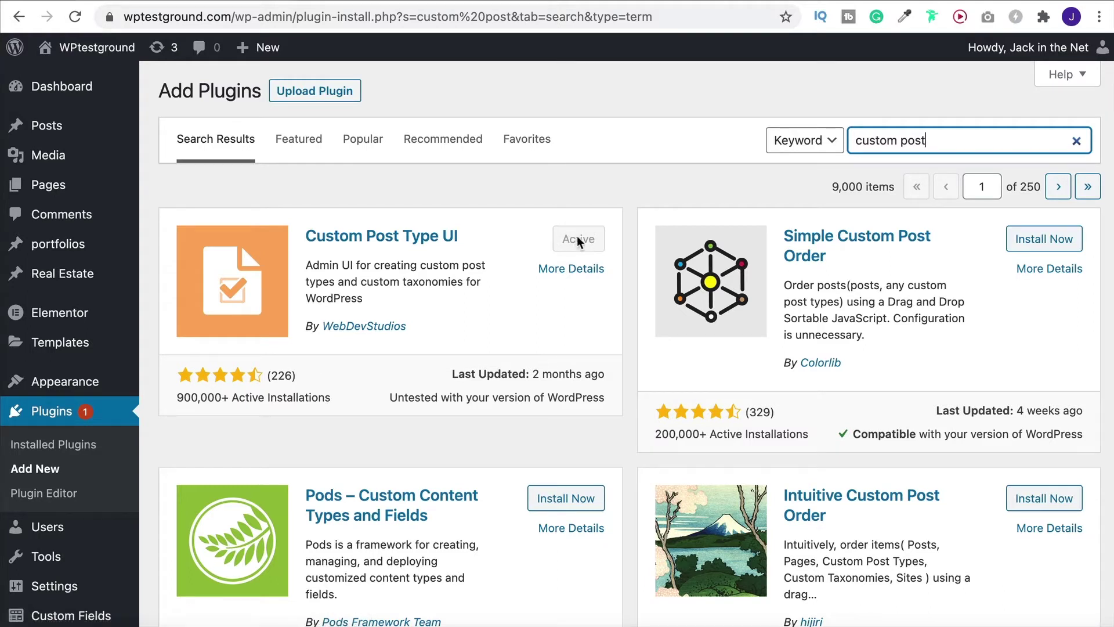
{"action": "scroll", "coordinate": [102, 505], "scroll_direction": "down", "scroll_amount": 3}
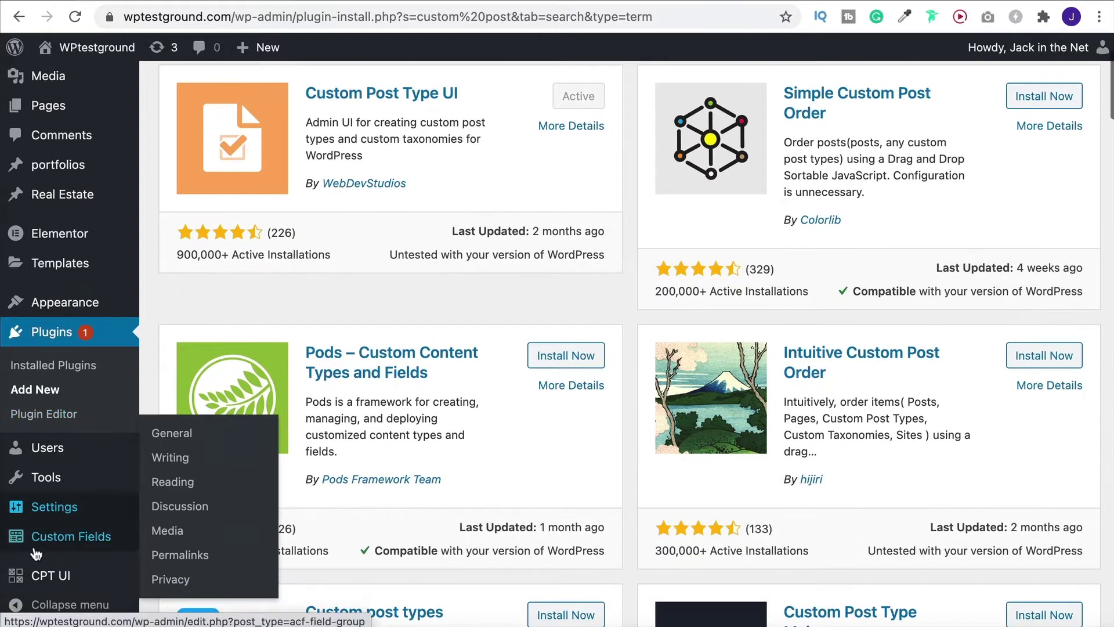
{"action": "mouse_move", "coordinate": [49, 576]}
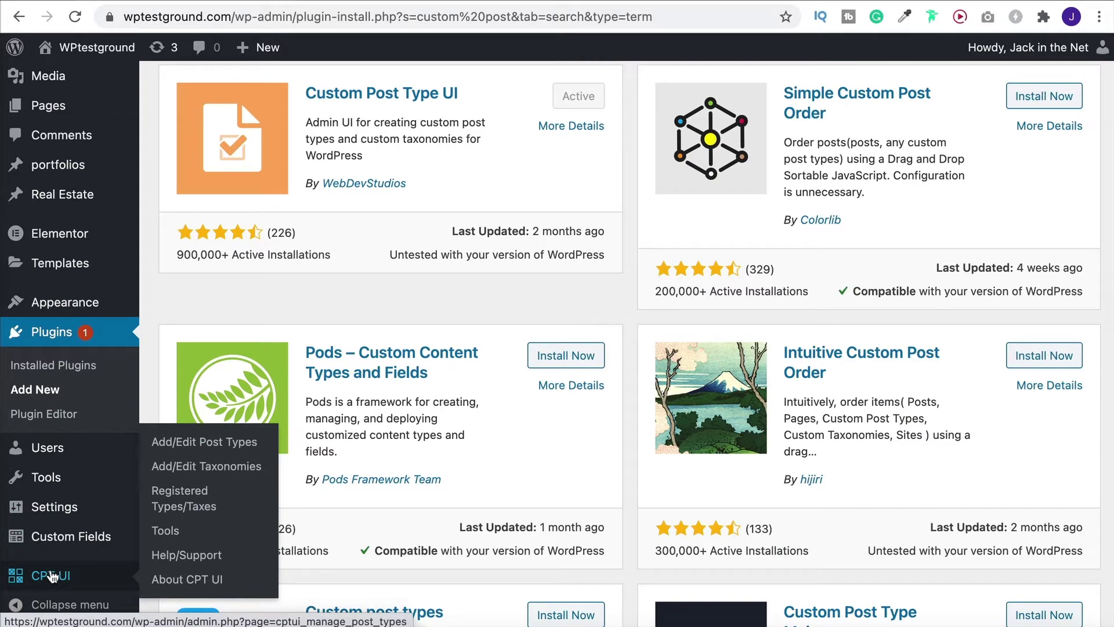
Open CPT UI's Add/Edit Post Types page and scroll through its settings
{"action": "left_click", "coordinate": [170, 442]}
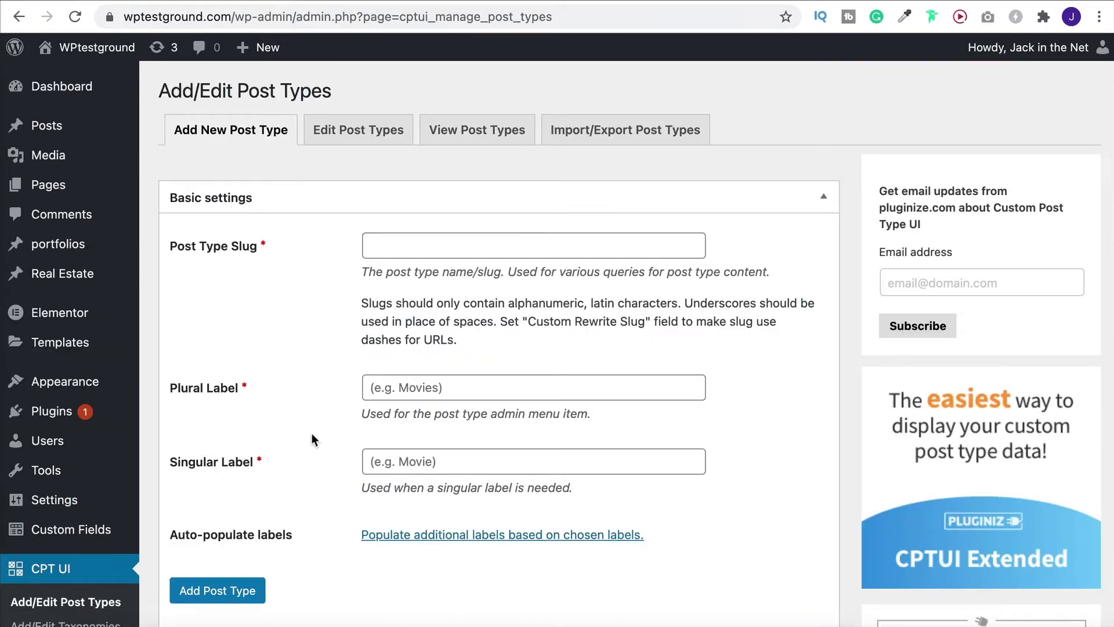
{"action": "scroll", "coordinate": [304, 432], "scroll_direction": "down", "scroll_amount": 15}
{"action": "scroll", "coordinate": [298, 437], "scroll_direction": "down", "scroll_amount": 20}
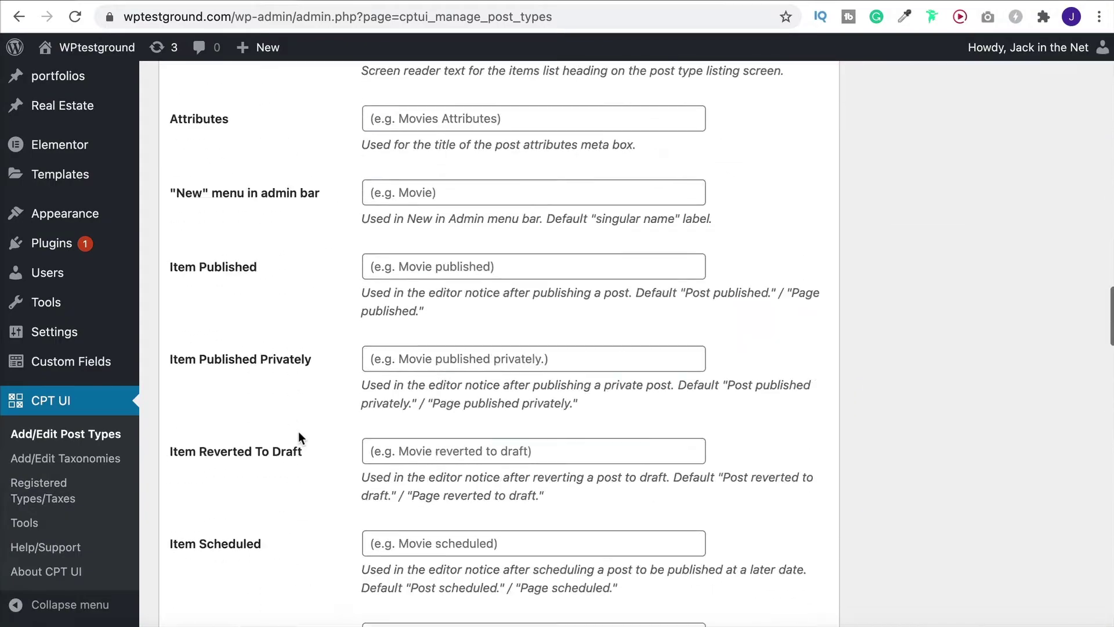
{"action": "scroll", "coordinate": [298, 433], "scroll_direction": "down", "scroll_amount": 15}
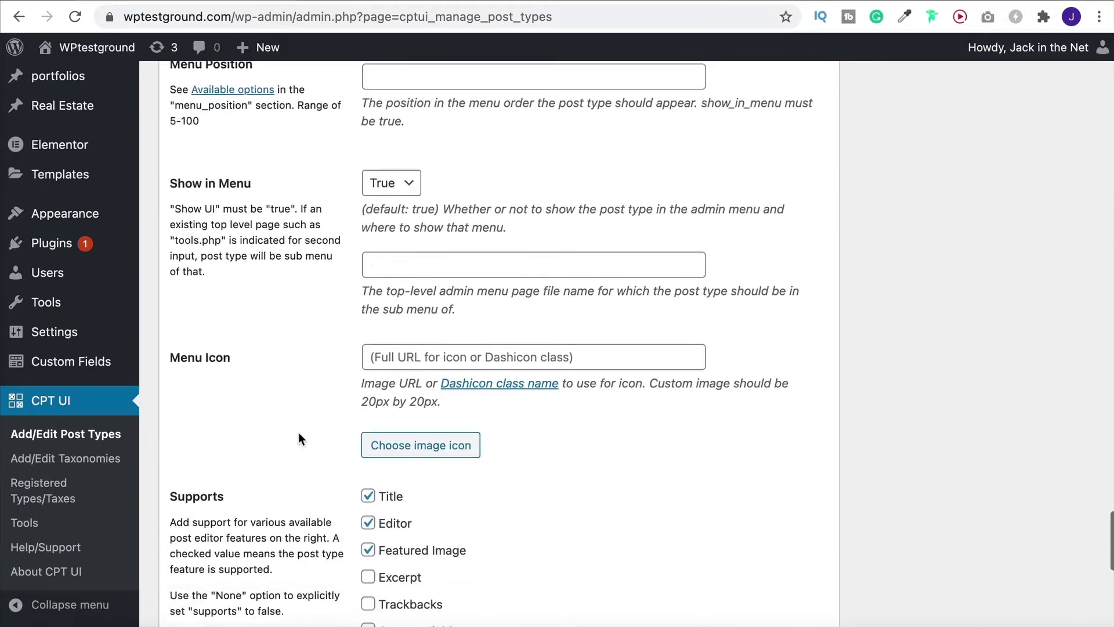
{"action": "scroll", "coordinate": [301, 430], "scroll_direction": "up", "scroll_amount": 3}
{"action": "scroll", "coordinate": [301, 431], "scroll_direction": "up", "scroll_amount": 20}
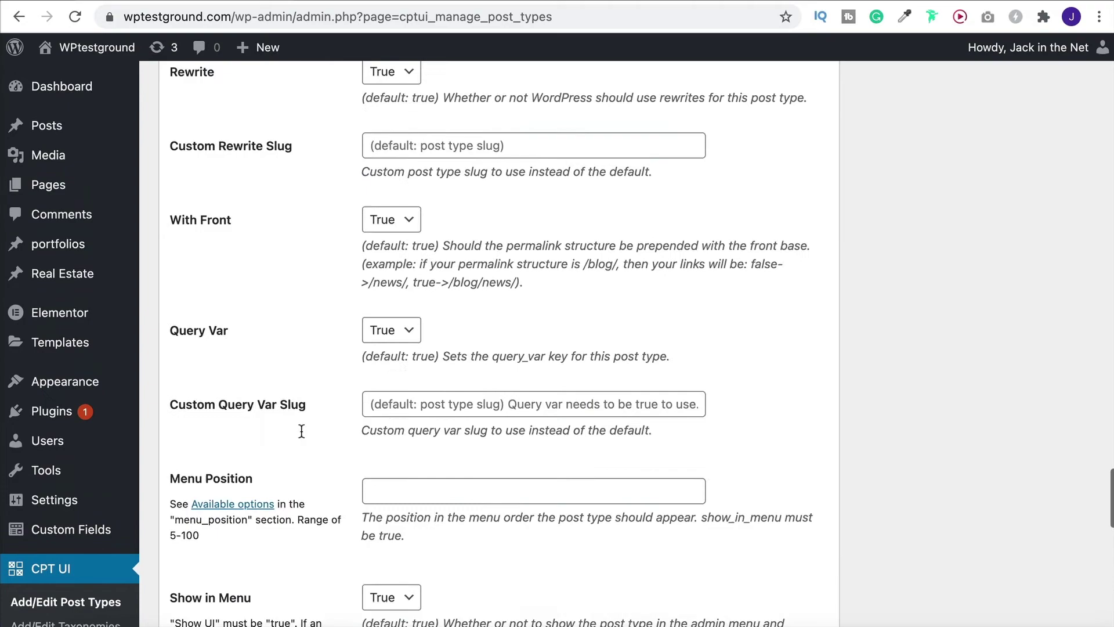
{"action": "scroll", "coordinate": [302, 431], "scroll_direction": "up", "scroll_amount": 20}
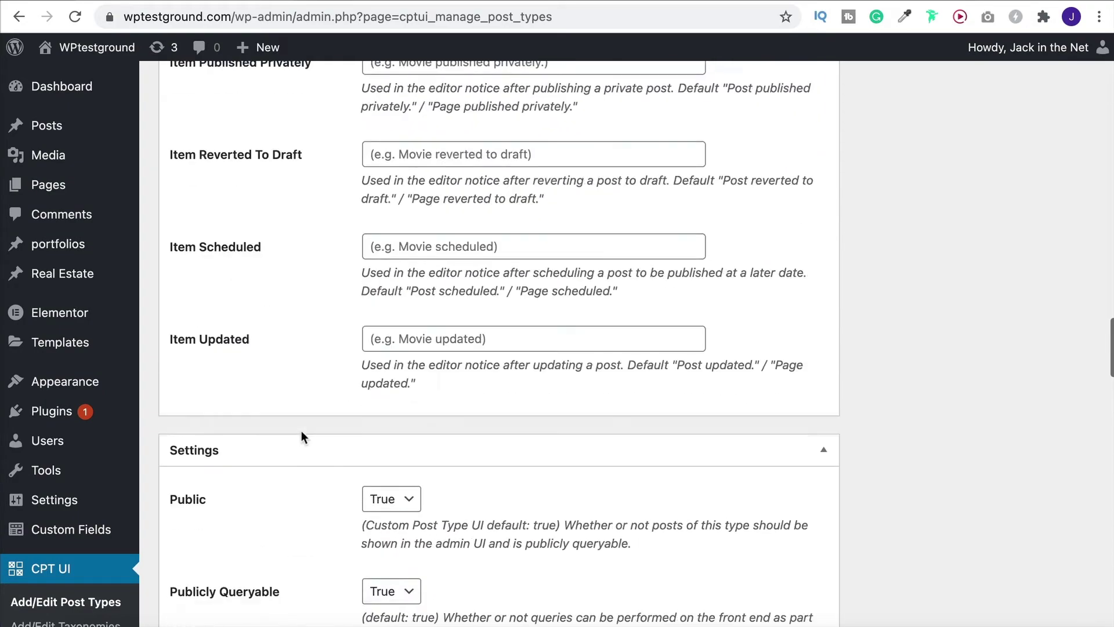
{"action": "scroll", "coordinate": [295, 446], "scroll_direction": "up", "scroll_amount": 10}
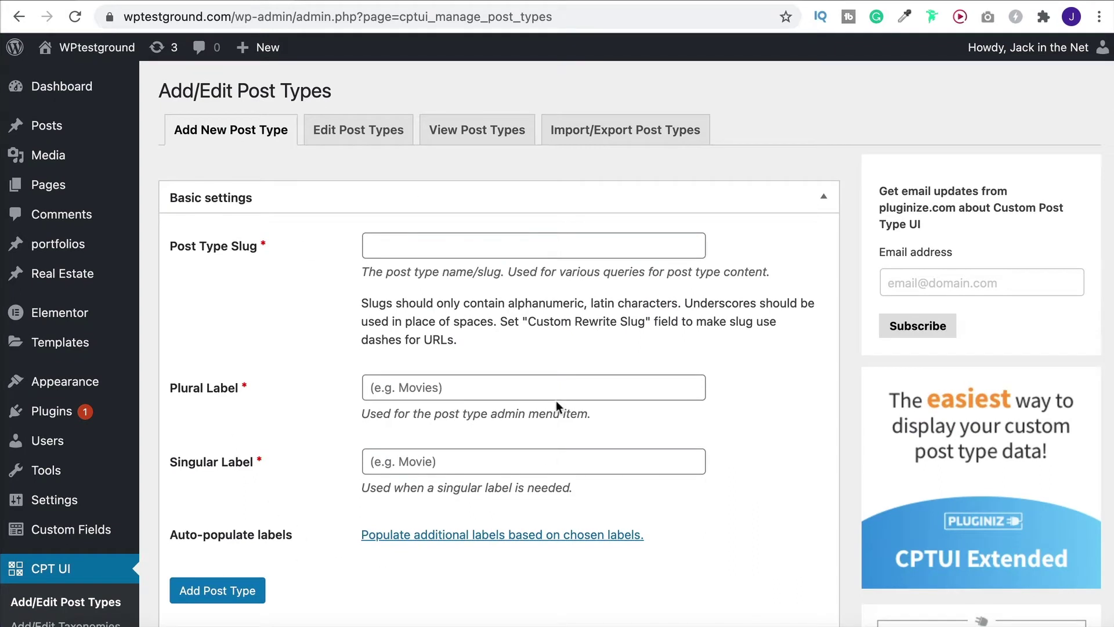
{"action": "scroll", "coordinate": [275, 292], "scroll_direction": "down", "scroll_amount": 2}
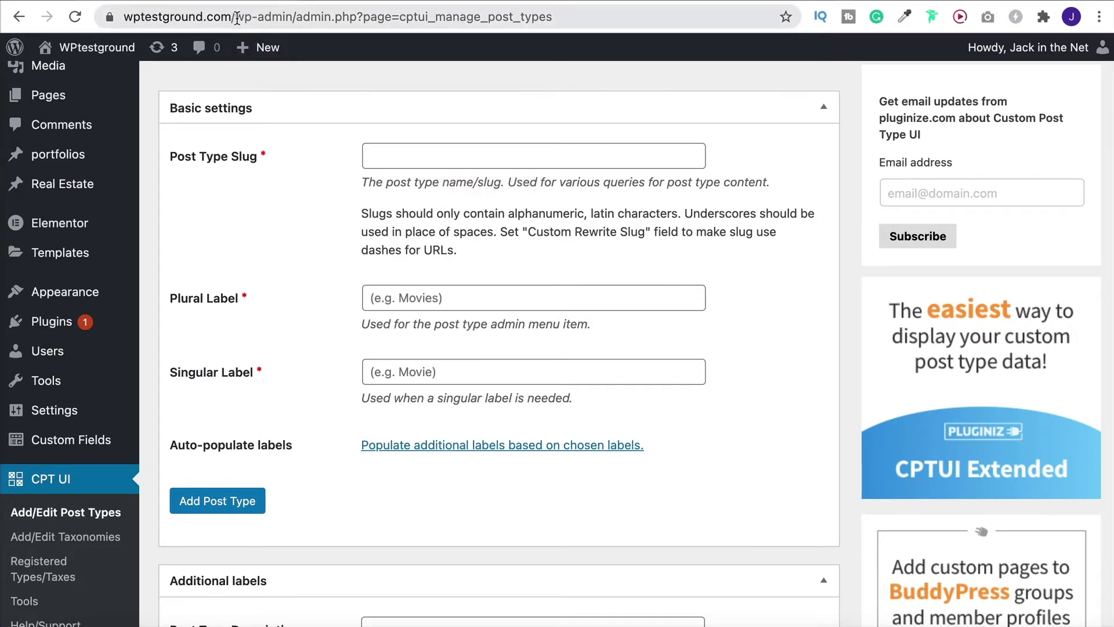
Check the /wp-admin address and existing post type slugs, then return to the Real Estate menu
{"action": "left_click_drag", "start_coordinate": [236, 17], "coordinate": [296, 17]}
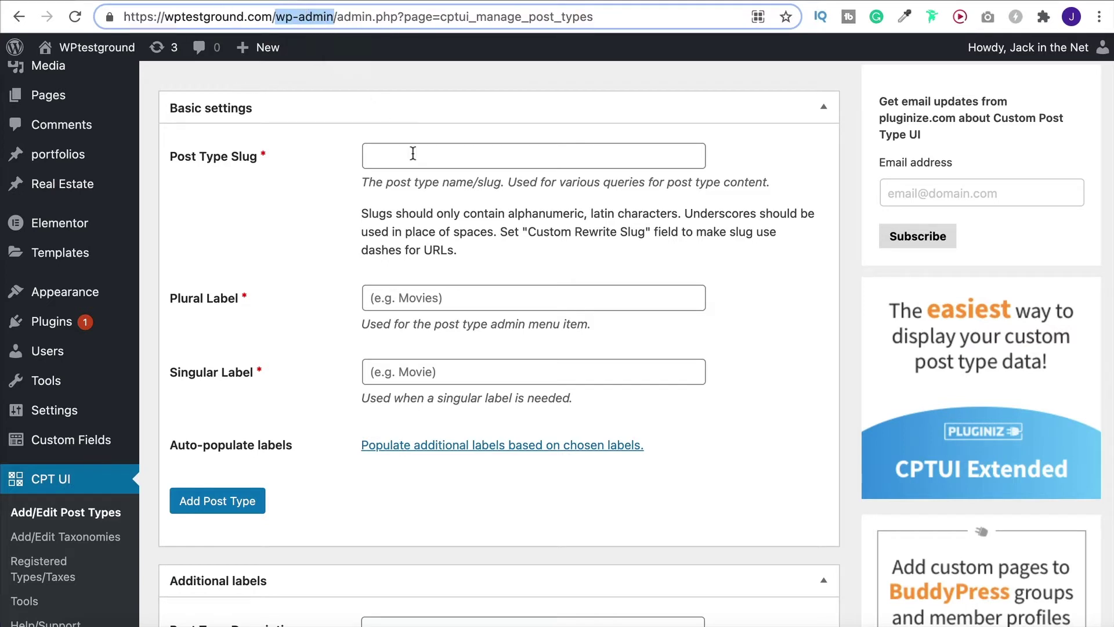
{"action": "left_click", "coordinate": [384, 152]}
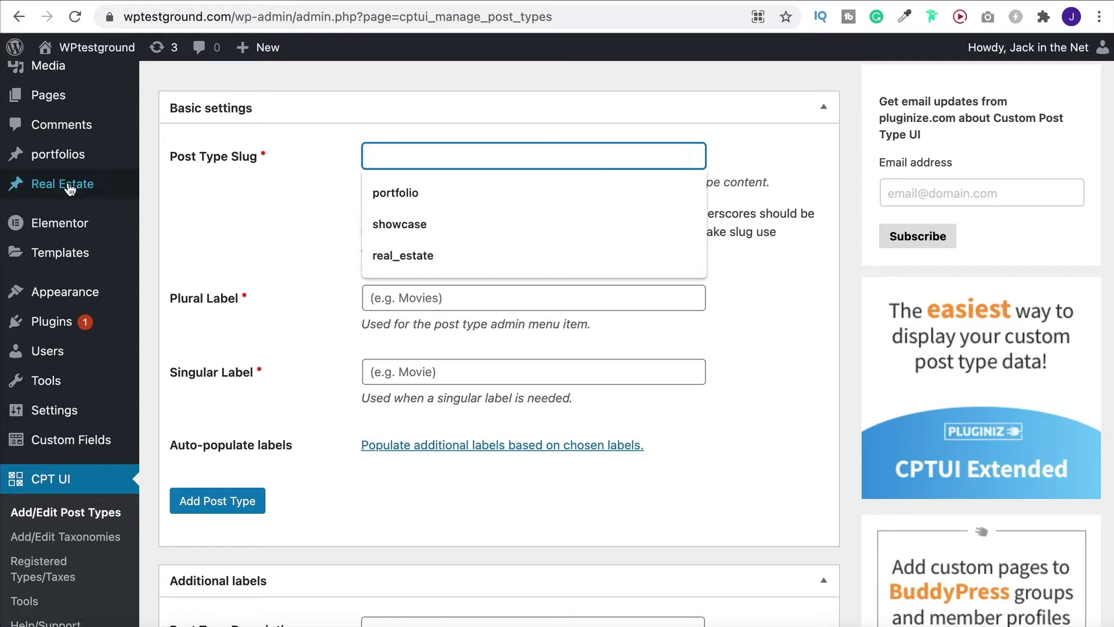
{"action": "left_click", "coordinate": [323, 207]}
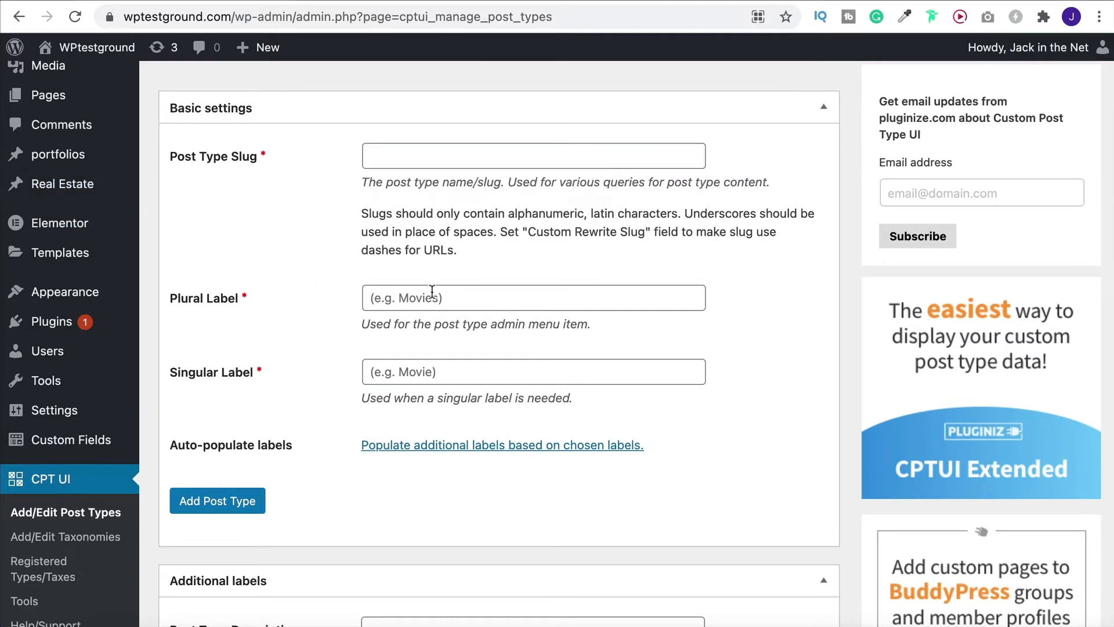
{"action": "mouse_move", "coordinate": [58, 184]}
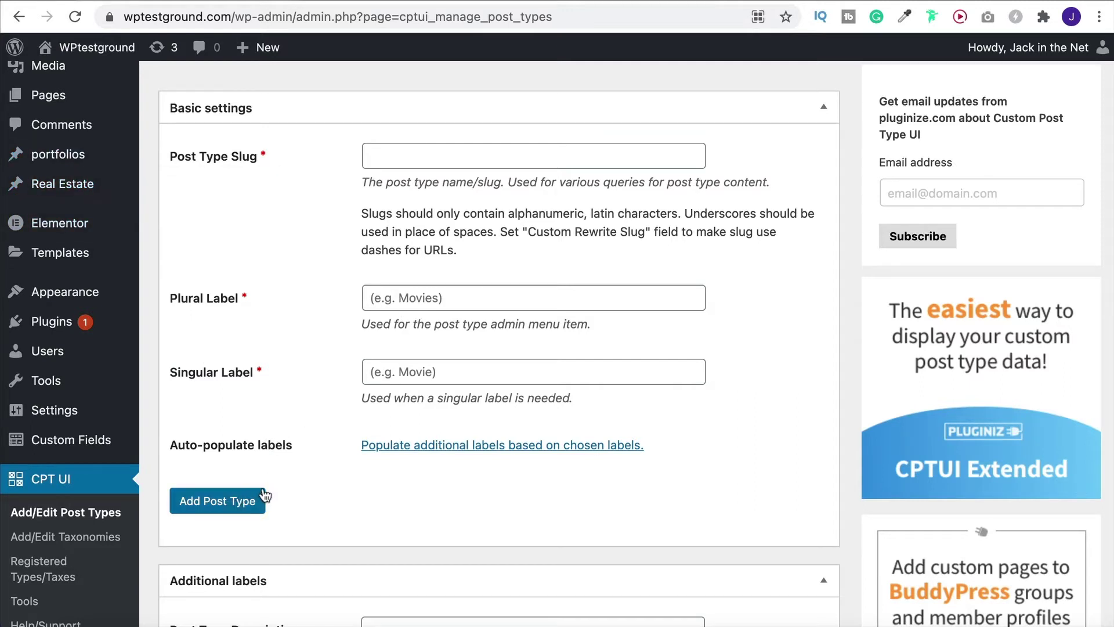
{"action": "scroll", "coordinate": [220, 499], "scroll_direction": "up", "scroll_amount": 2}
{"action": "scroll", "coordinate": [221, 501], "scroll_direction": "up", "scroll_amount": 1}
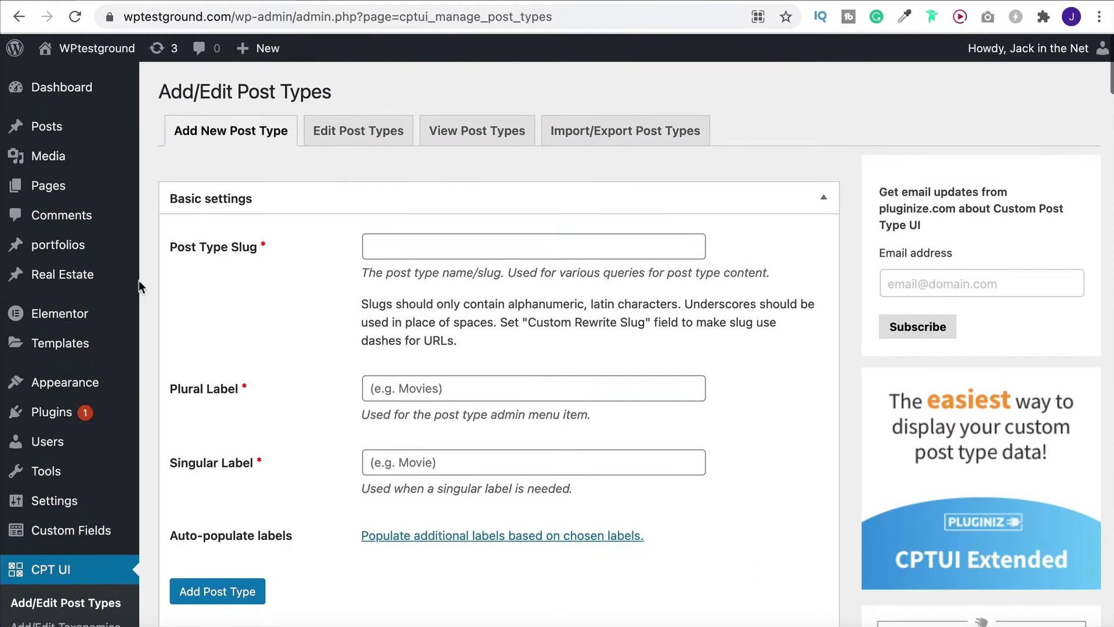
Open House 1 from the Real Estate list in the editor, then go back to All Real Estate
{"action": "left_click", "coordinate": [90, 280]}
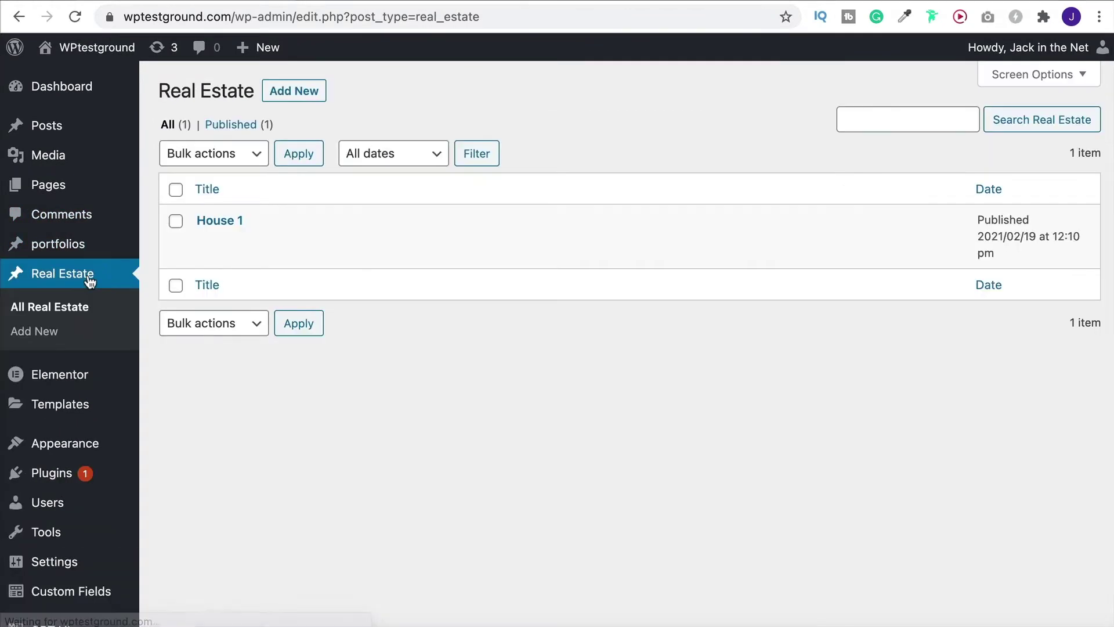
{"action": "left_click", "coordinate": [228, 221]}
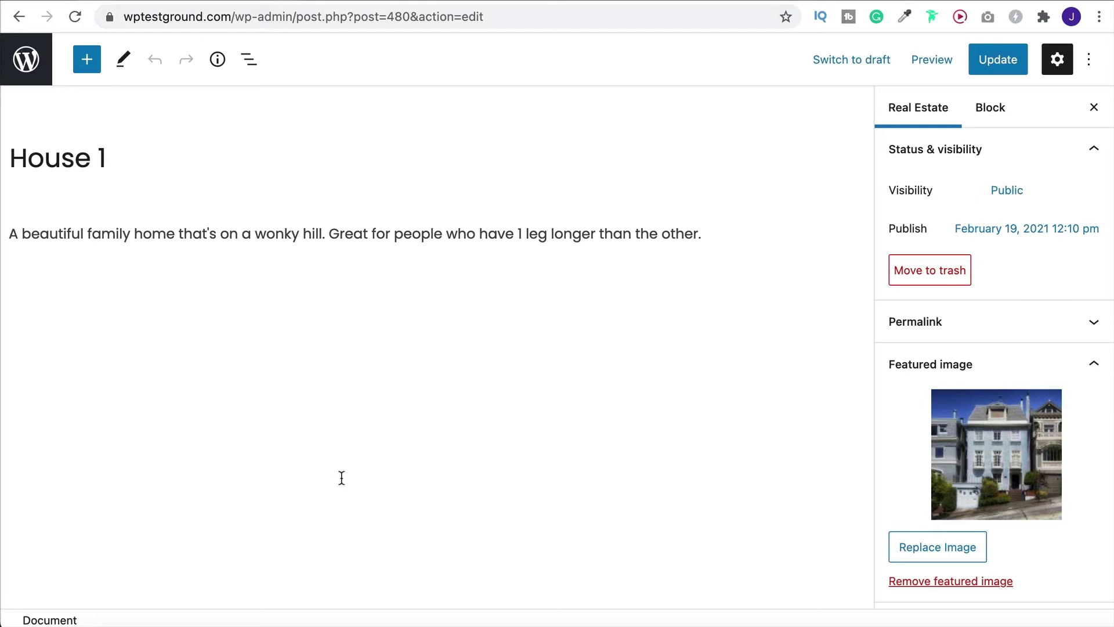
{"action": "left_click", "coordinate": [26, 59]}
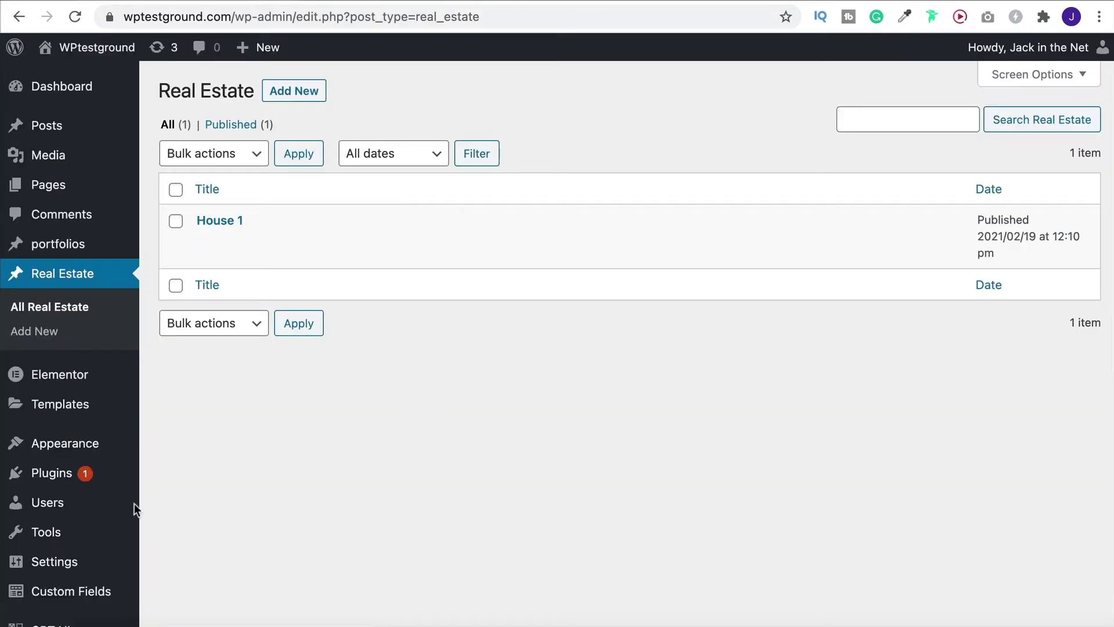
Search Add Plugins for 'advanced custom fields', showing the plugin already marked Active
{"action": "mouse_move", "coordinate": [48, 477]}
{"action": "left_click", "coordinate": [230, 501]}
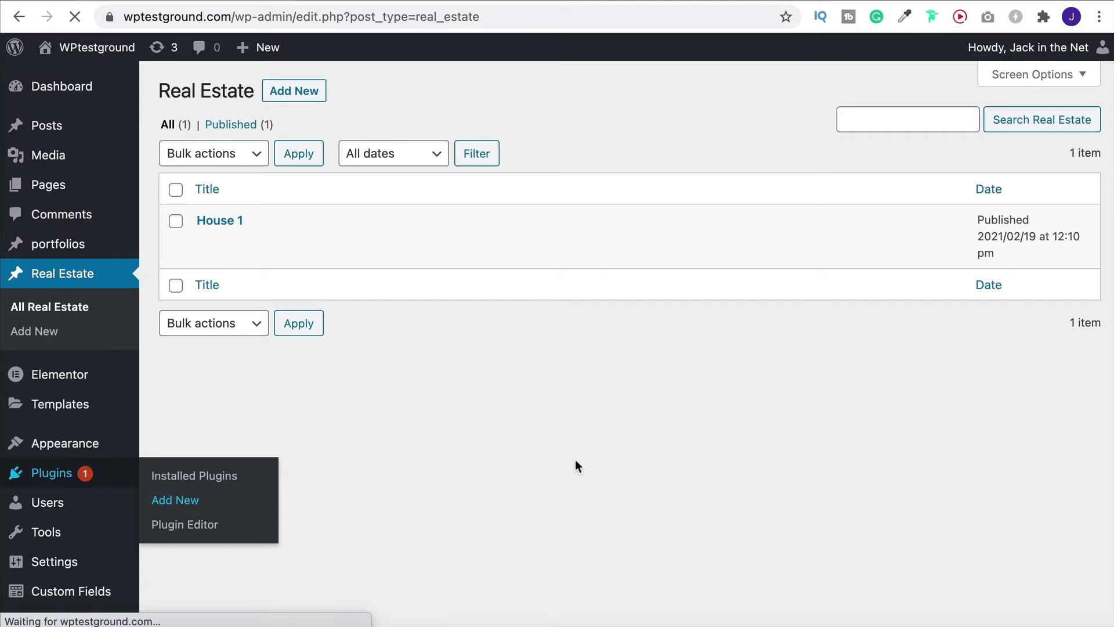
{"action": "left_click", "coordinate": [902, 140]}
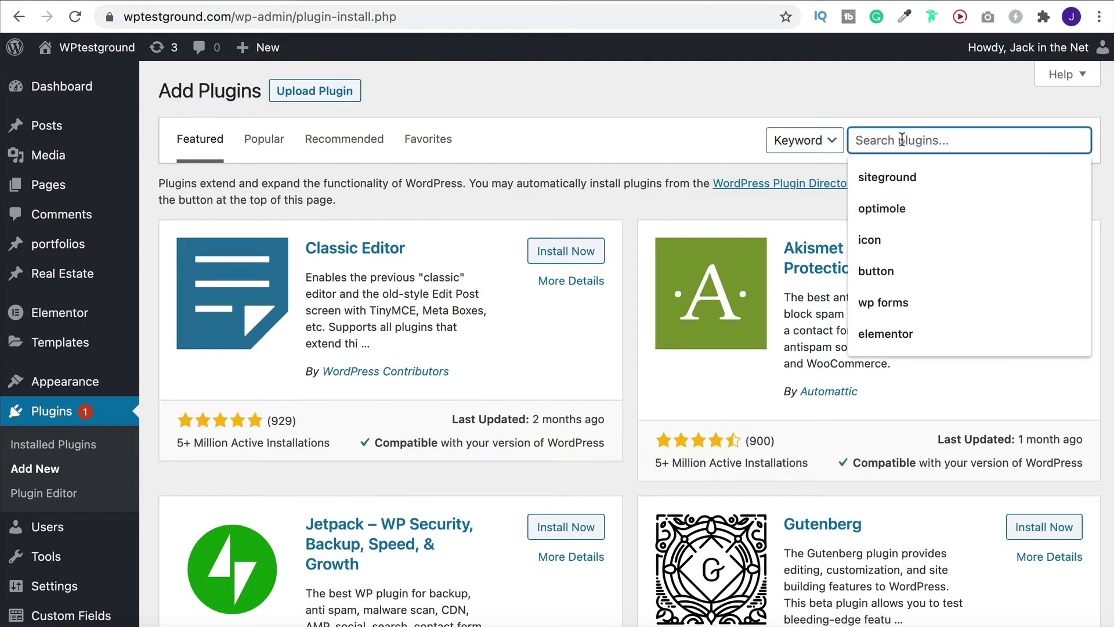
{"action": "type", "text": "ad"}
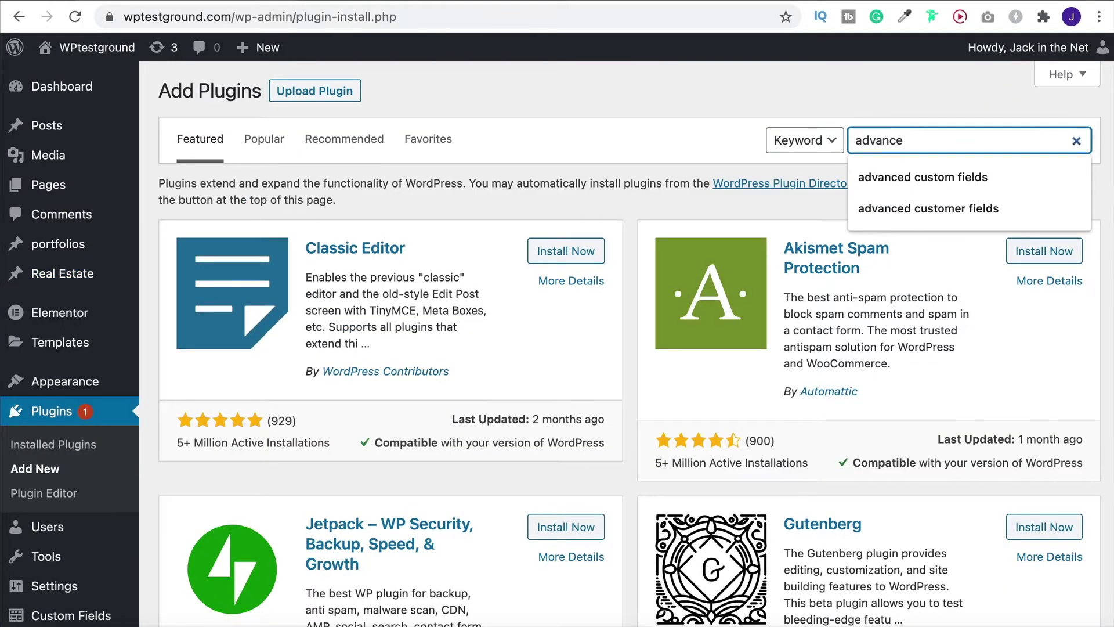
{"action": "type", "text": "vance"}
{"action": "left_click", "coordinate": [925, 174]}
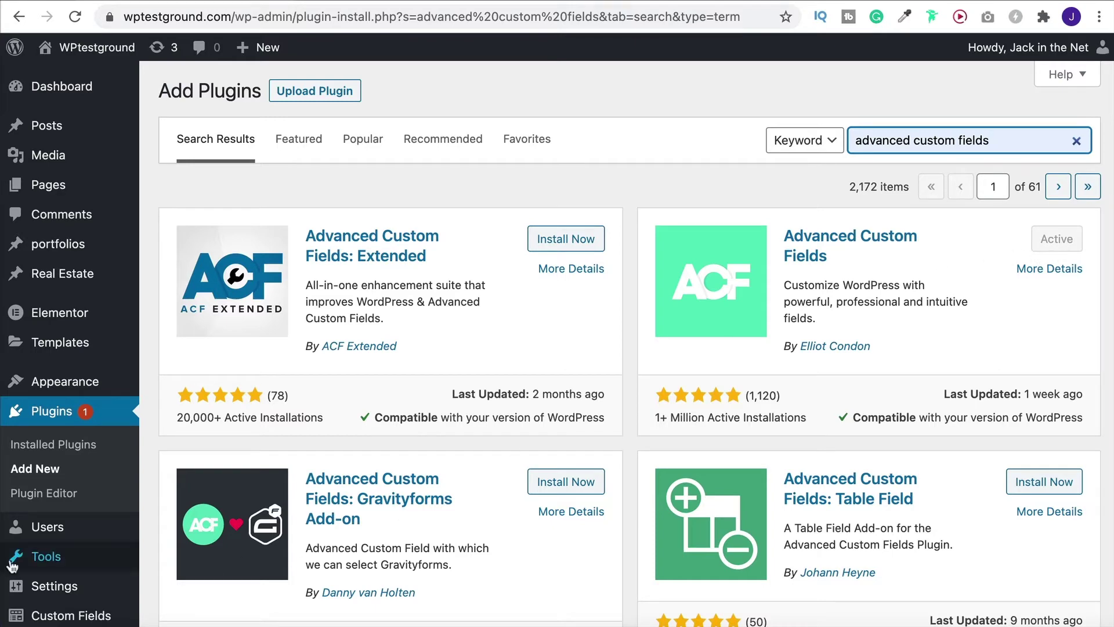
{"action": "scroll", "coordinate": [46, 539], "scroll_direction": "down", "scroll_amount": 2}
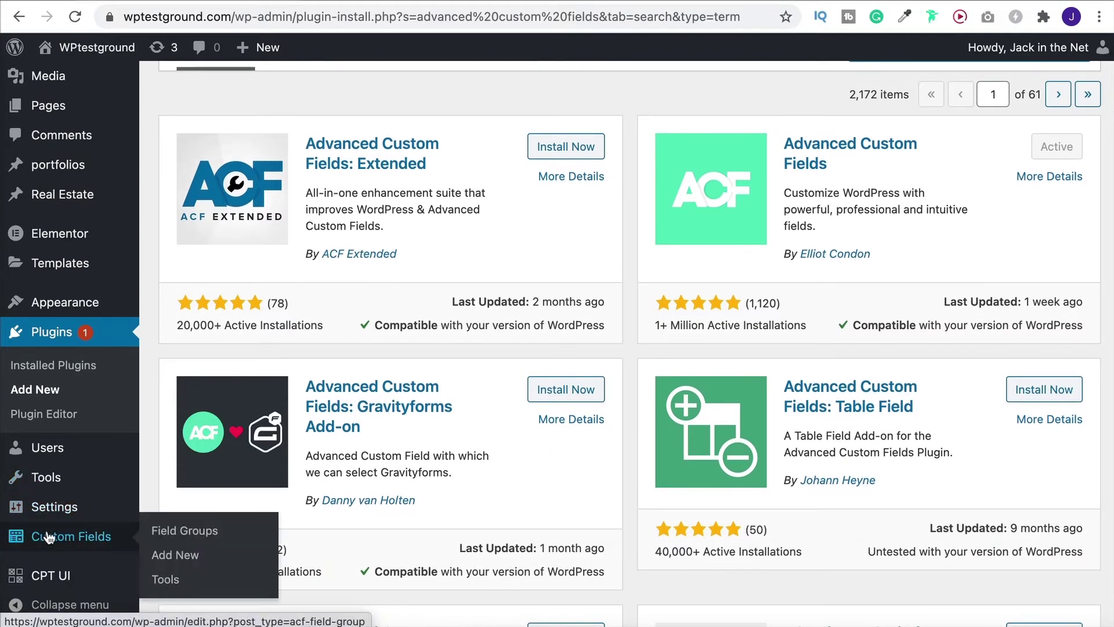
Start a new Custom Fields field group and title it 'Properties'
{"action": "left_click", "coordinate": [50, 537]}
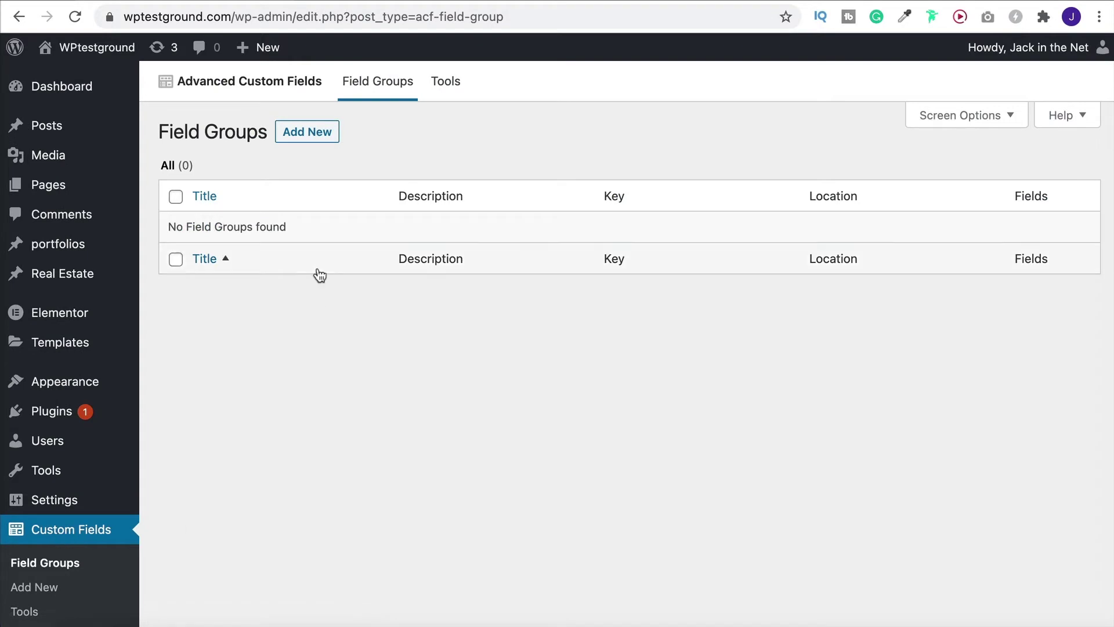
{"action": "left_click", "coordinate": [292, 137]}
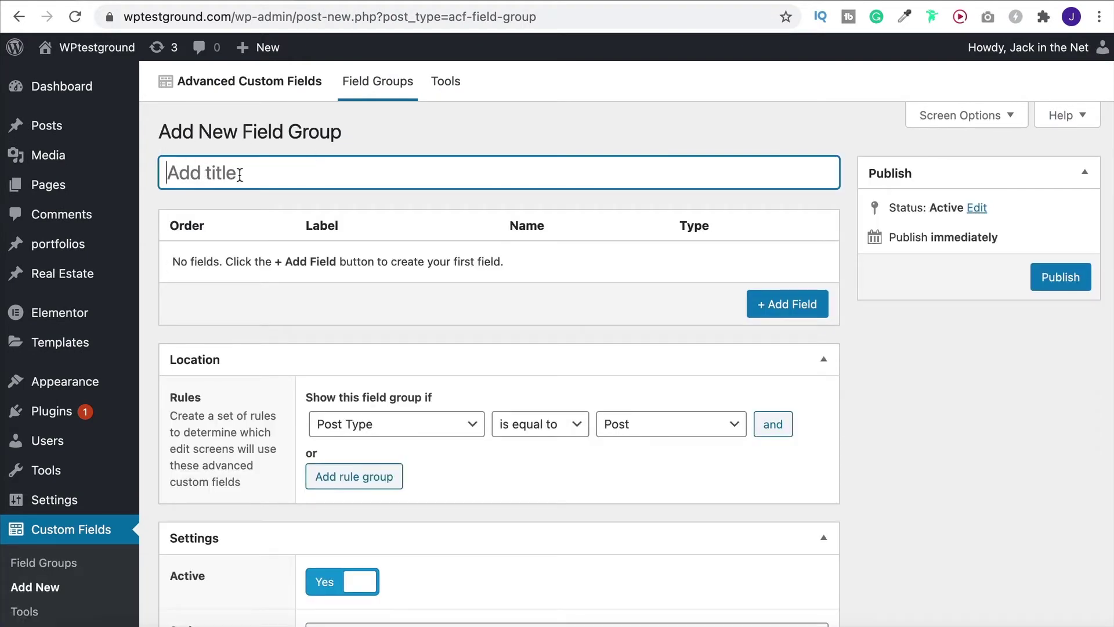
{"action": "type", "text": "Properties"}
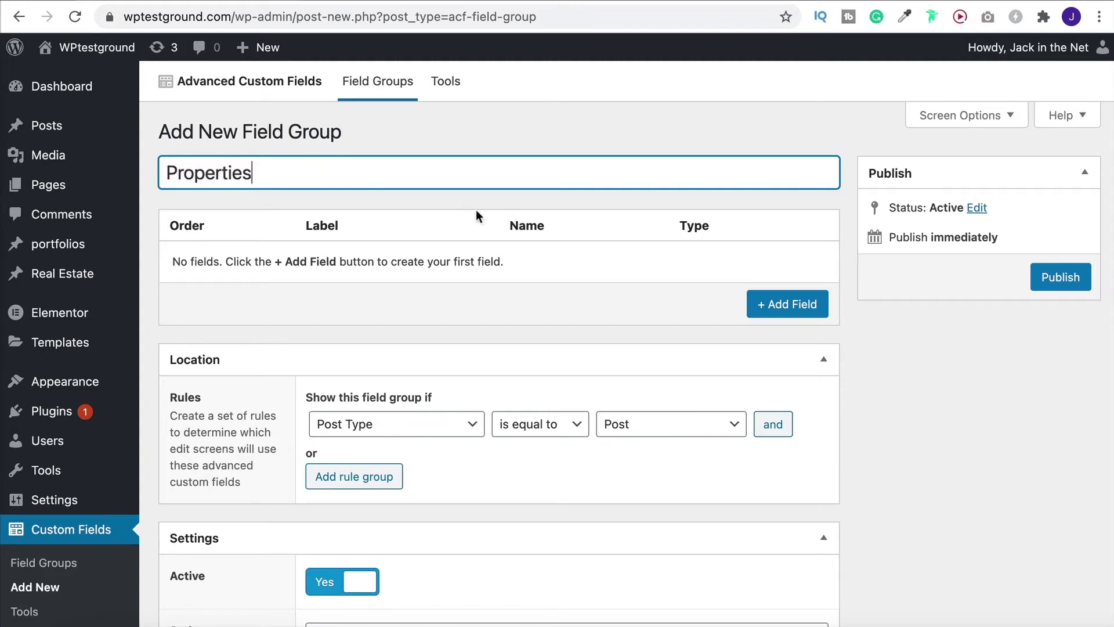
{"action": "scroll", "coordinate": [458, 325], "scroll_direction": "down", "scroll_amount": 10}
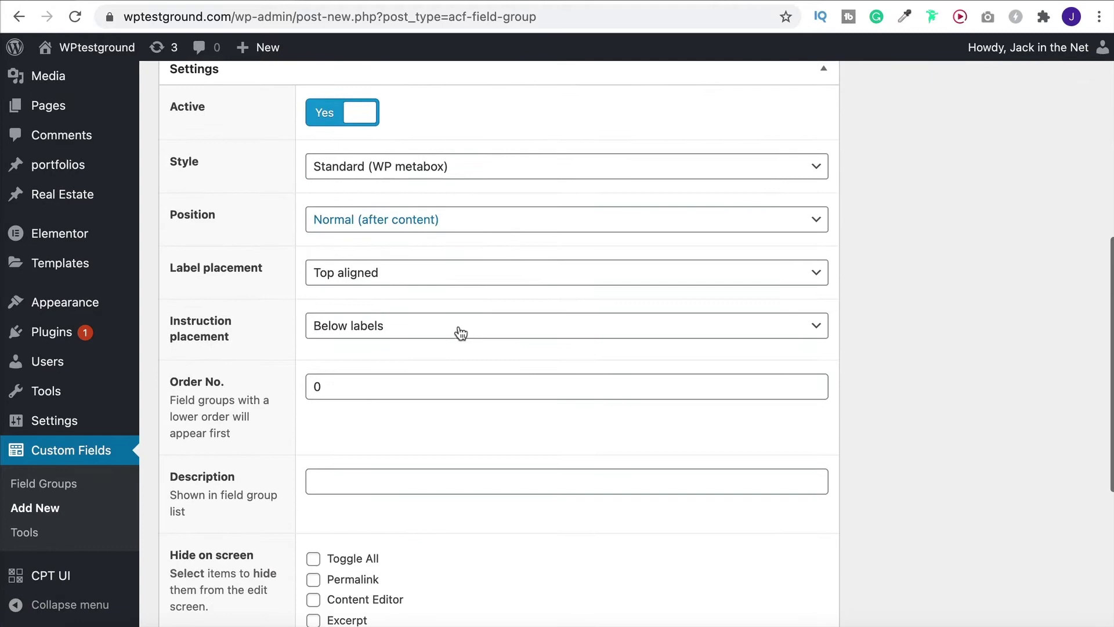
{"action": "scroll", "coordinate": [458, 326], "scroll_direction": "up", "scroll_amount": 10}
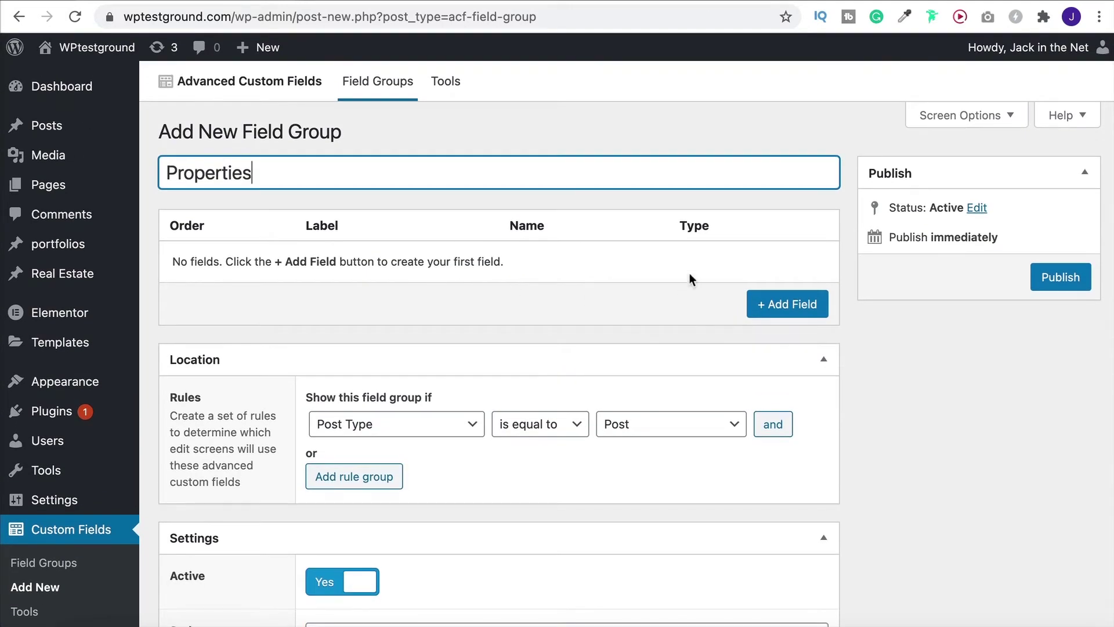
Add a first field labelled 'Bedrooms' with field name 'bedrooms'
{"action": "left_click", "coordinate": [791, 305]}
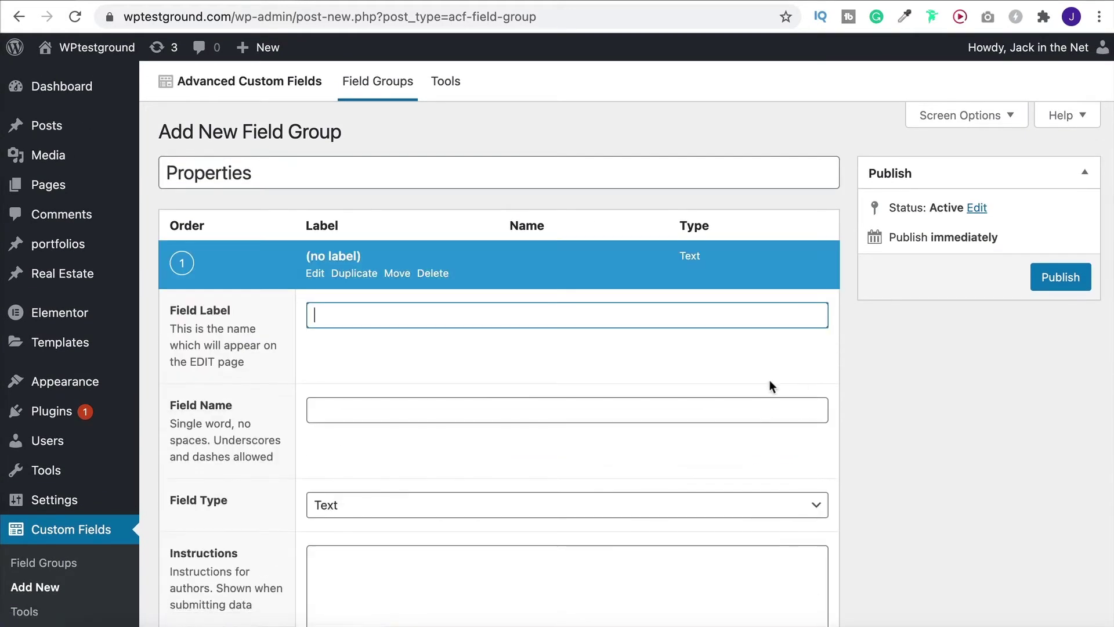
{"action": "scroll", "coordinate": [760, 384], "scroll_direction": "down", "scroll_amount": 1}
{"action": "scroll", "coordinate": [757, 384], "scroll_direction": "down", "scroll_amount": 1}
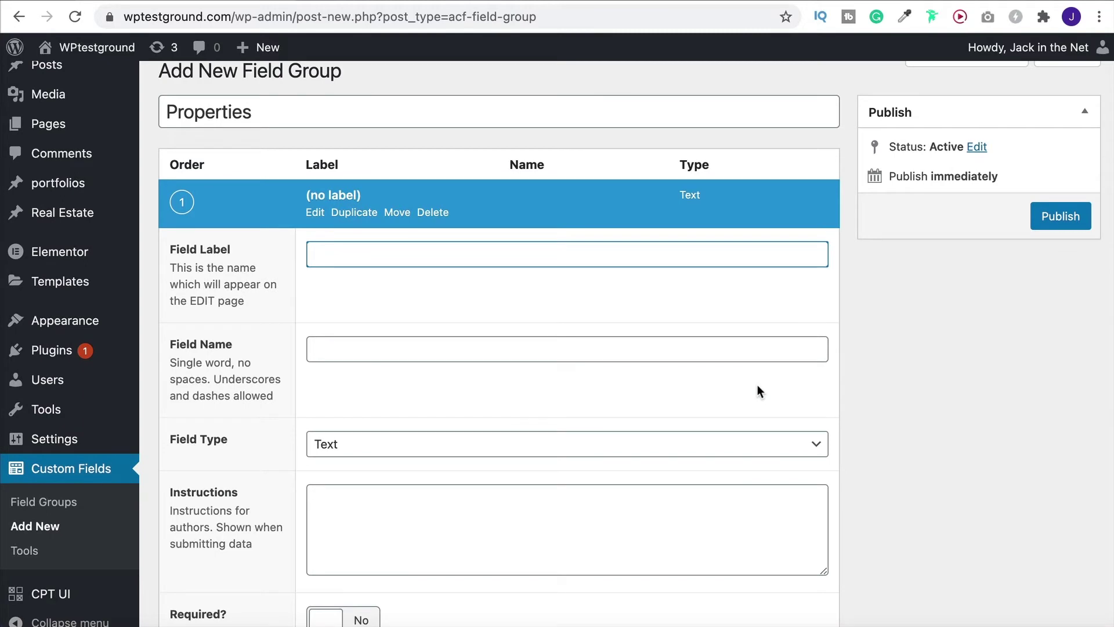
{"action": "type", "text": "Bedrooms"}
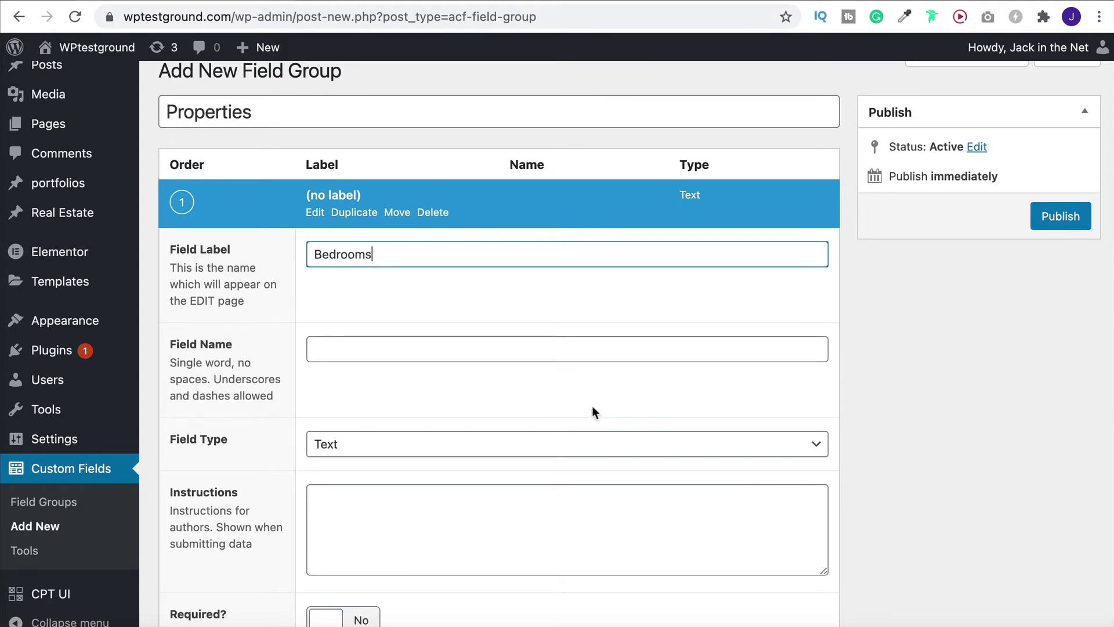
{"action": "left_click", "coordinate": [573, 358]}
{"action": "left_click", "coordinate": [469, 371]}
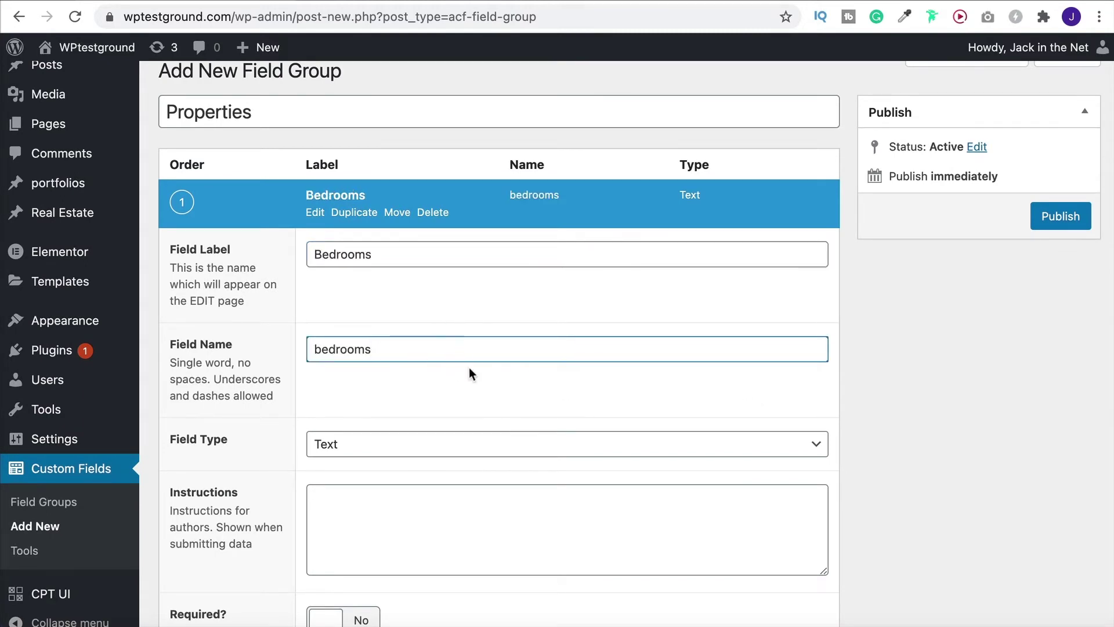
Keep the Bedrooms field type as Text and leave its instructions blank
{"action": "scroll", "coordinate": [471, 379], "scroll_direction": "down", "scroll_amount": 3}
{"action": "scroll", "coordinate": [471, 380], "scroll_direction": "down", "scroll_amount": 2}
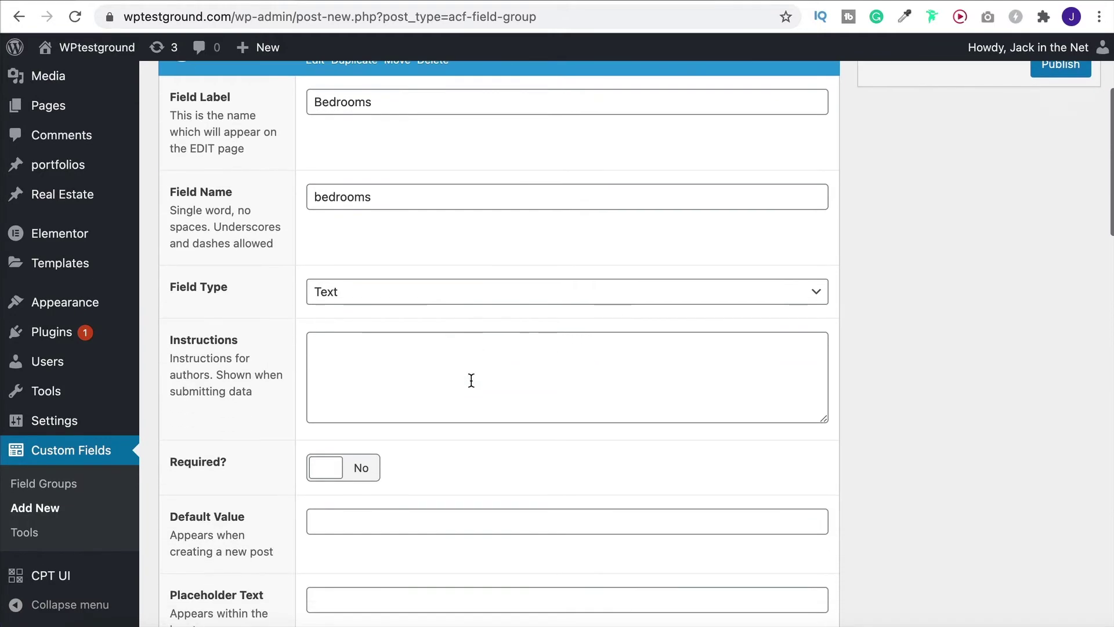
{"action": "left_click", "coordinate": [472, 302]}
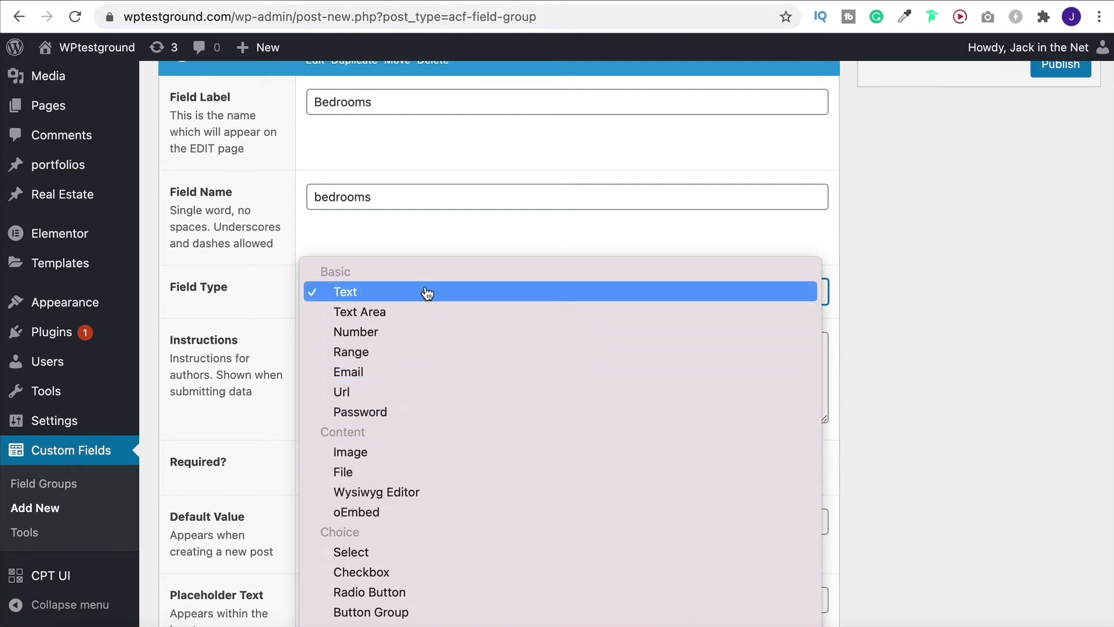
{"action": "left_click", "coordinate": [427, 243]}
{"action": "left_click", "coordinate": [340, 351]}
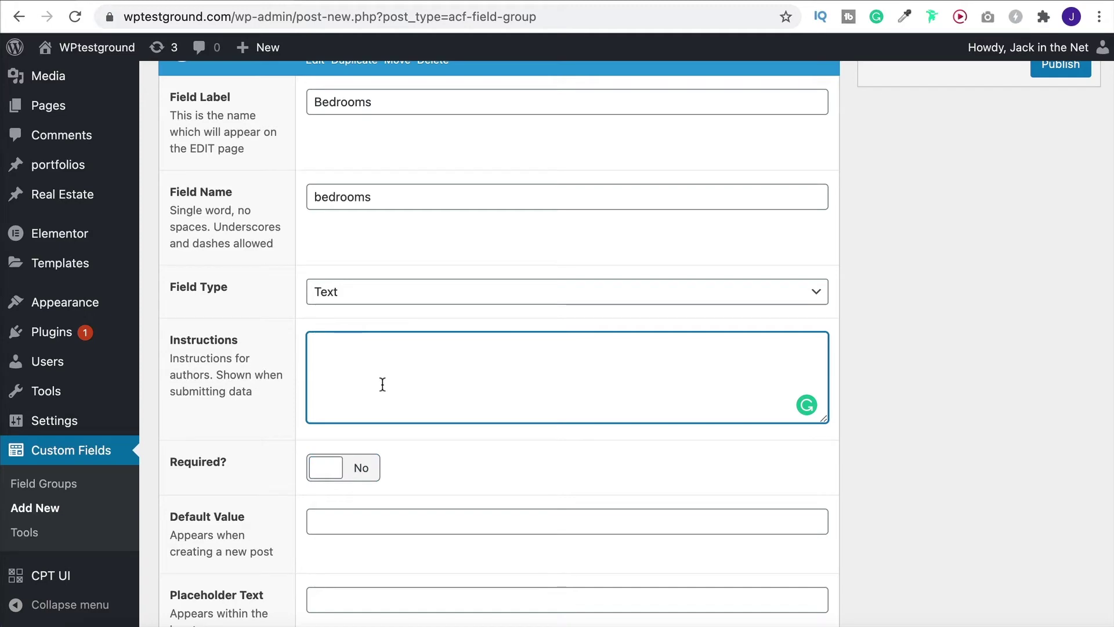
{"action": "left_click", "coordinate": [281, 315]}
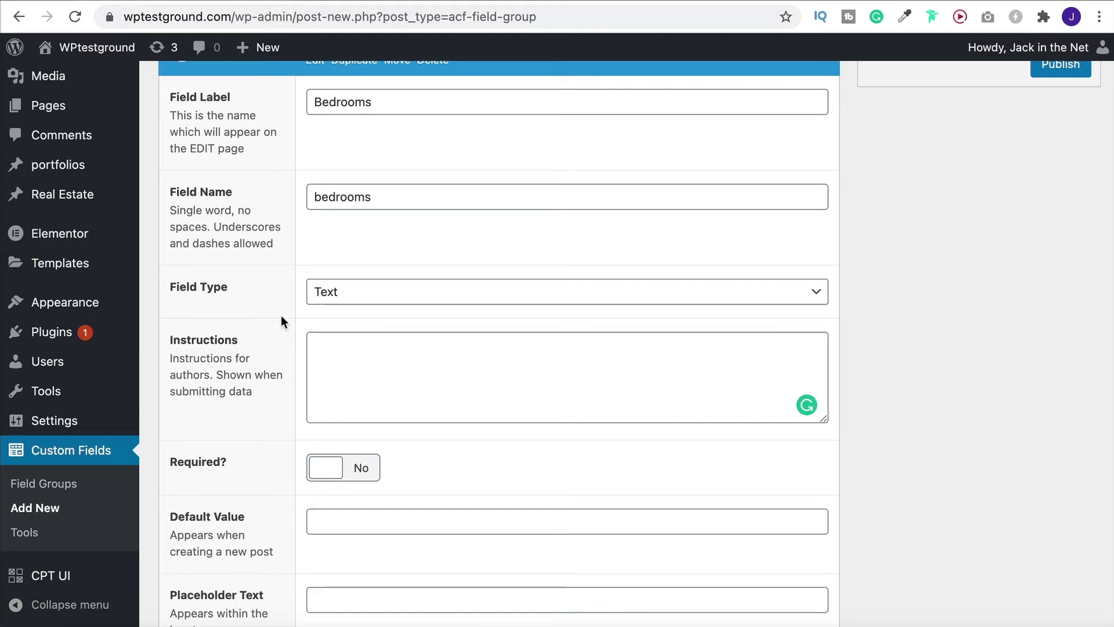
{"action": "scroll", "coordinate": [332, 365], "scroll_direction": "down", "scroll_amount": 10}
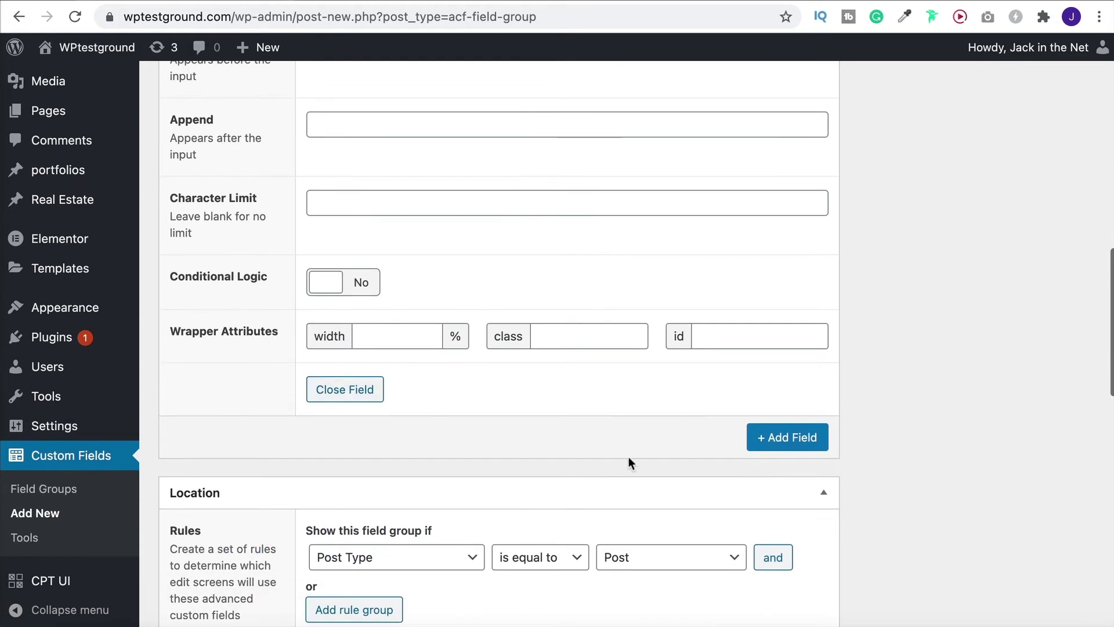
Add a second field labelled 'Bathrooms'
{"action": "left_click", "coordinate": [792, 437]}
{"action": "scroll", "coordinate": [791, 433], "scroll_direction": "down", "scroll_amount": 3}
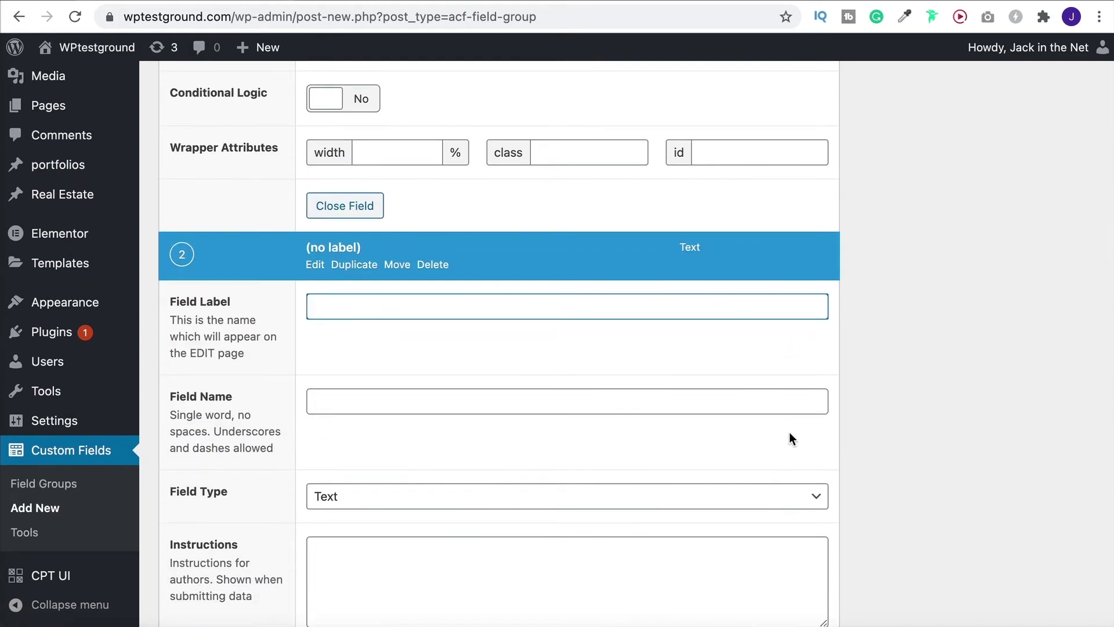
{"action": "type", "text": "Bathrooms"}
{"action": "scroll", "coordinate": [863, 363], "scroll_direction": "down", "scroll_amount": 12}
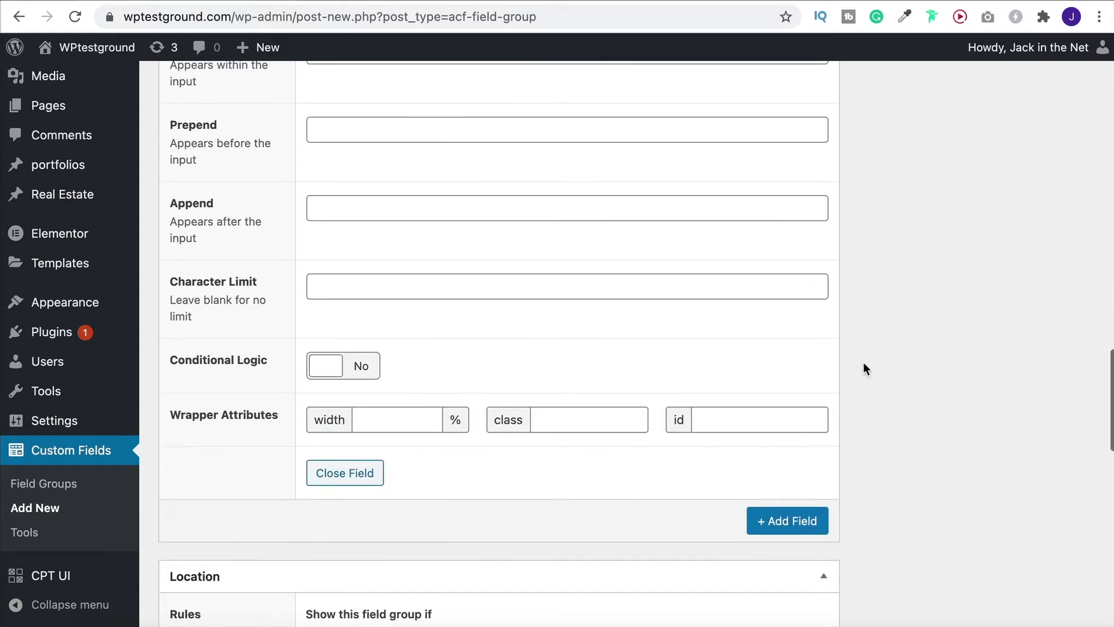
{"action": "scroll", "coordinate": [864, 366], "scroll_direction": "down", "scroll_amount": 2}
Add a third field labelled 'price', named price, keeping its type as Text
{"action": "left_click", "coordinate": [786, 428]}
{"action": "scroll", "coordinate": [646, 464], "scroll_direction": "down", "scroll_amount": 2}
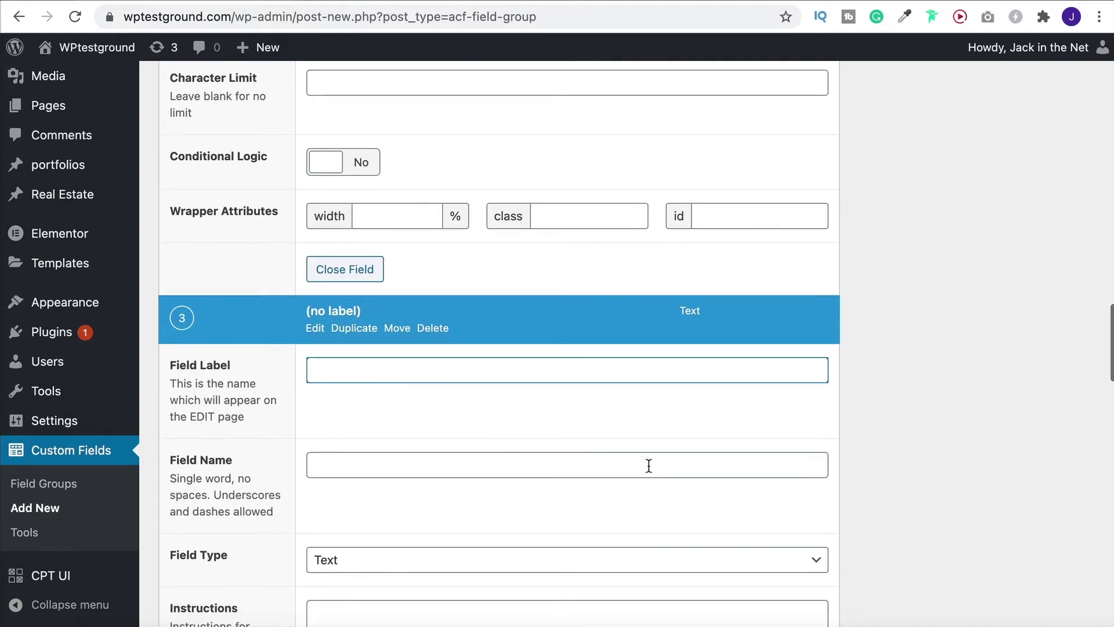
{"action": "type", "text": "price"}
{"action": "left_click", "coordinate": [600, 441]}
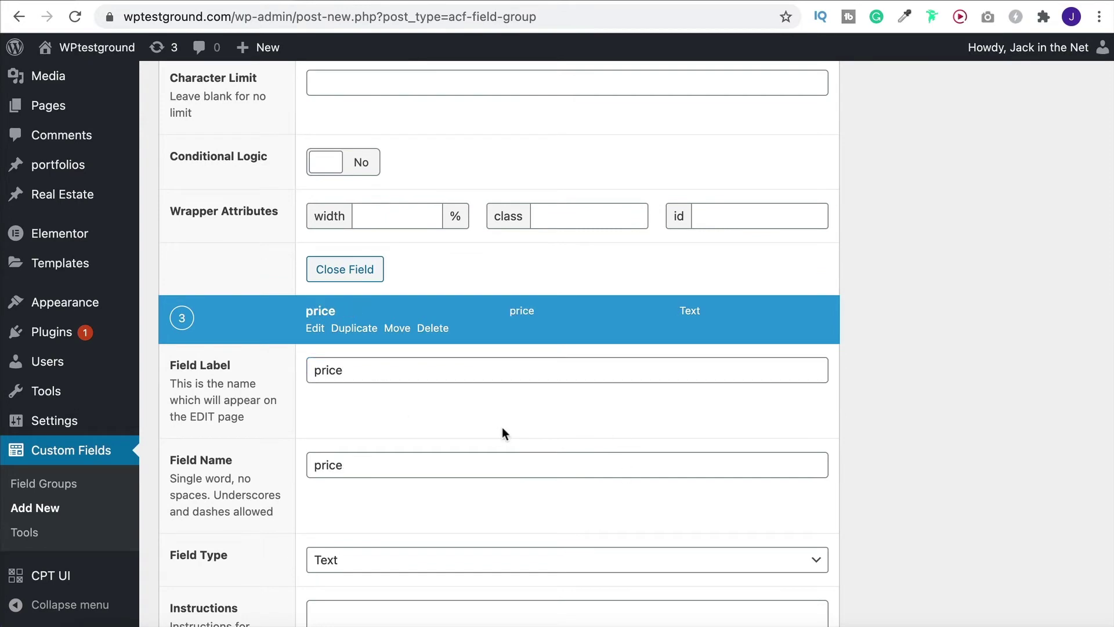
{"action": "scroll", "coordinate": [503, 429], "scroll_direction": "down", "scroll_amount": 4}
{"action": "left_click", "coordinate": [515, 342]}
{"action": "scroll", "coordinate": [467, 464], "scroll_direction": "down", "scroll_amount": 7}
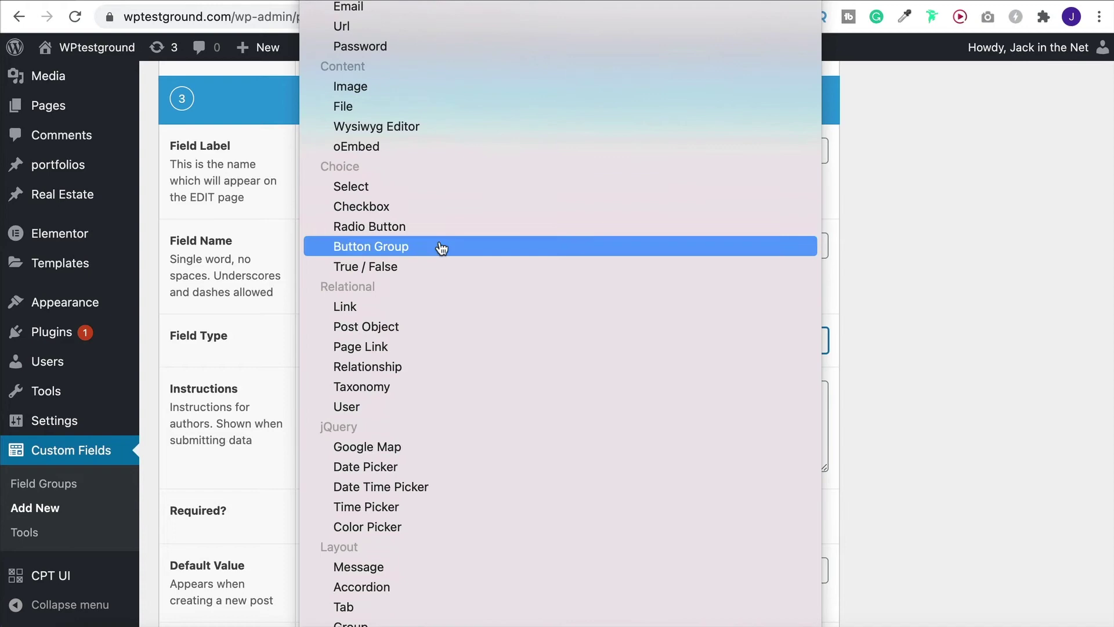
{"action": "scroll", "coordinate": [443, 249], "scroll_direction": "up", "scroll_amount": 2}
{"action": "left_click", "coordinate": [880, 124]}
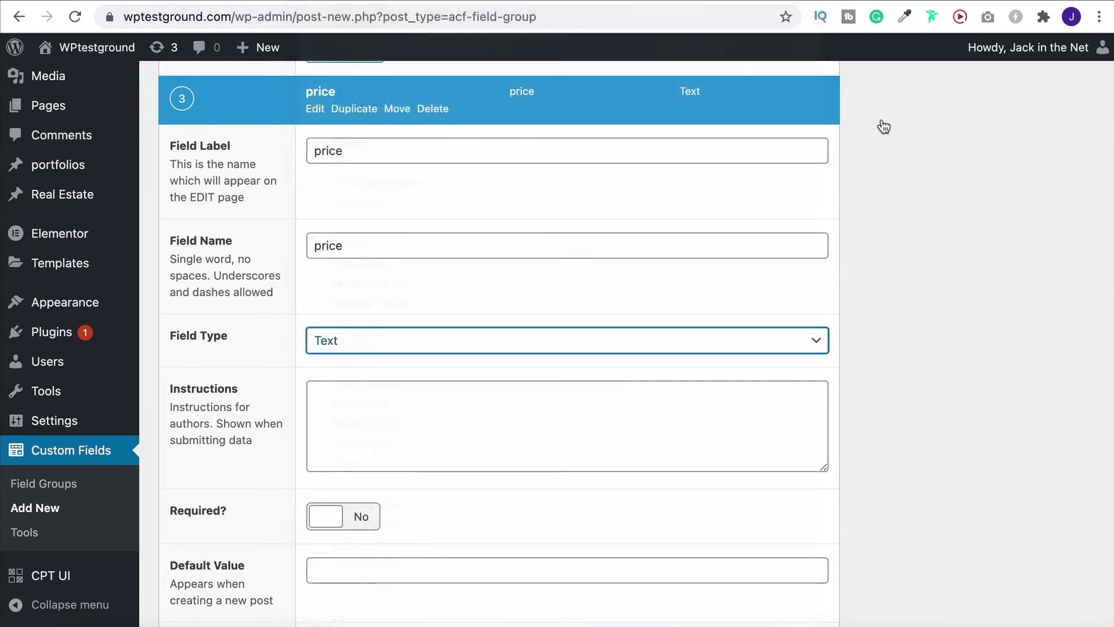
{"action": "scroll", "coordinate": [502, 316], "scroll_direction": "up", "scroll_amount": 15}
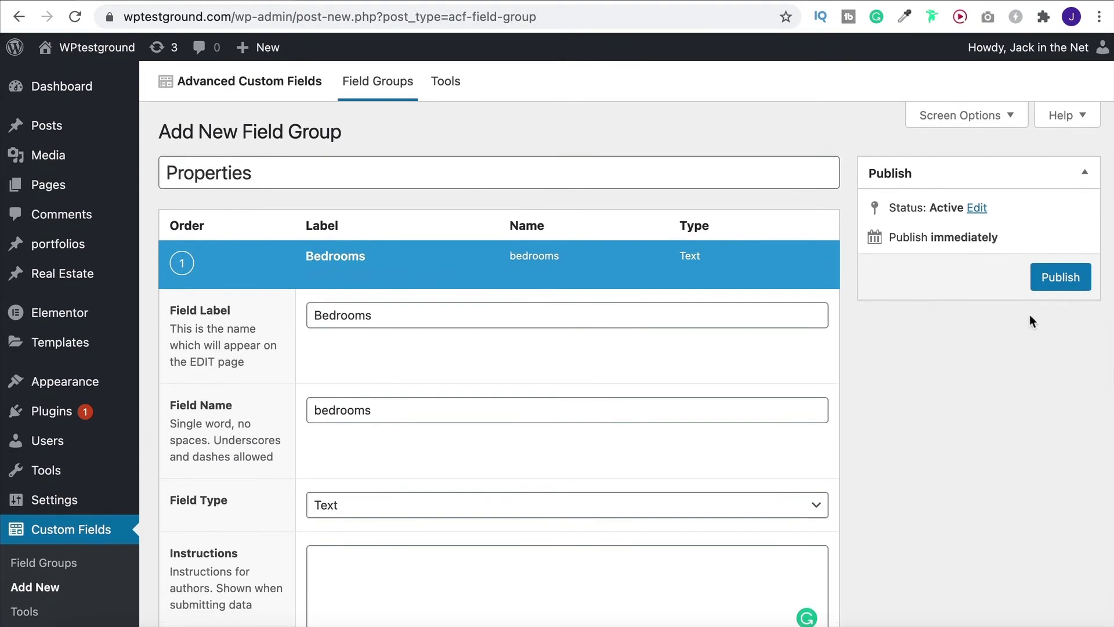
Publish Properties with location rule Post Type is equal to Real Estate, then open House 1
{"action": "left_click", "coordinate": [1060, 277]}
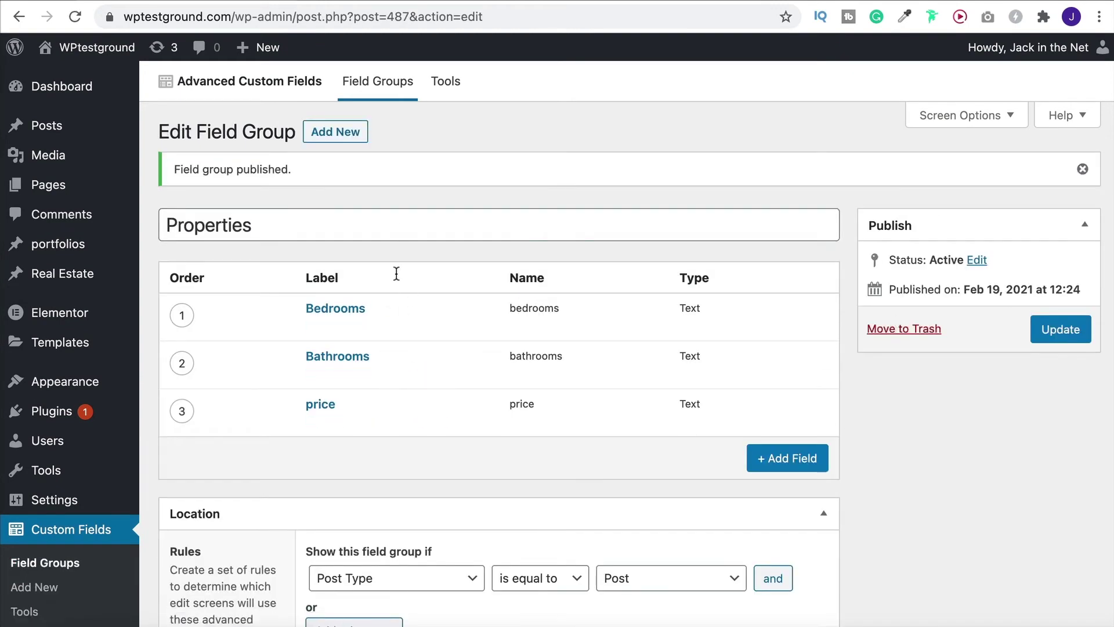
{"action": "mouse_move", "coordinate": [448, 333]}
{"action": "left_click", "coordinate": [465, 525]}
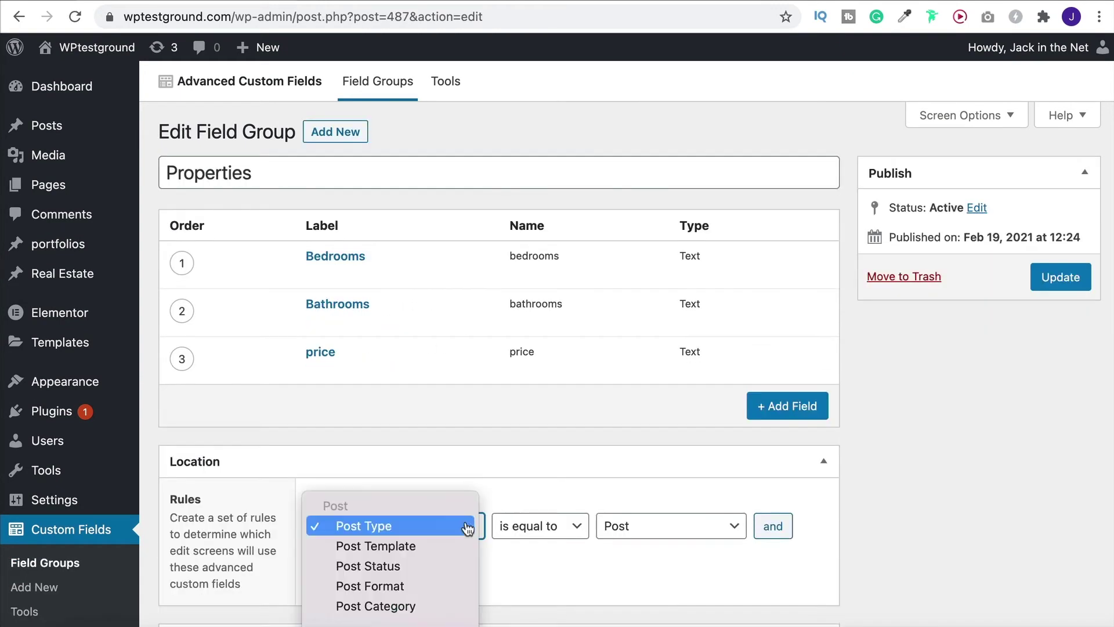
{"action": "left_click", "coordinate": [651, 528]}
{"action": "left_click", "coordinate": [659, 605]}
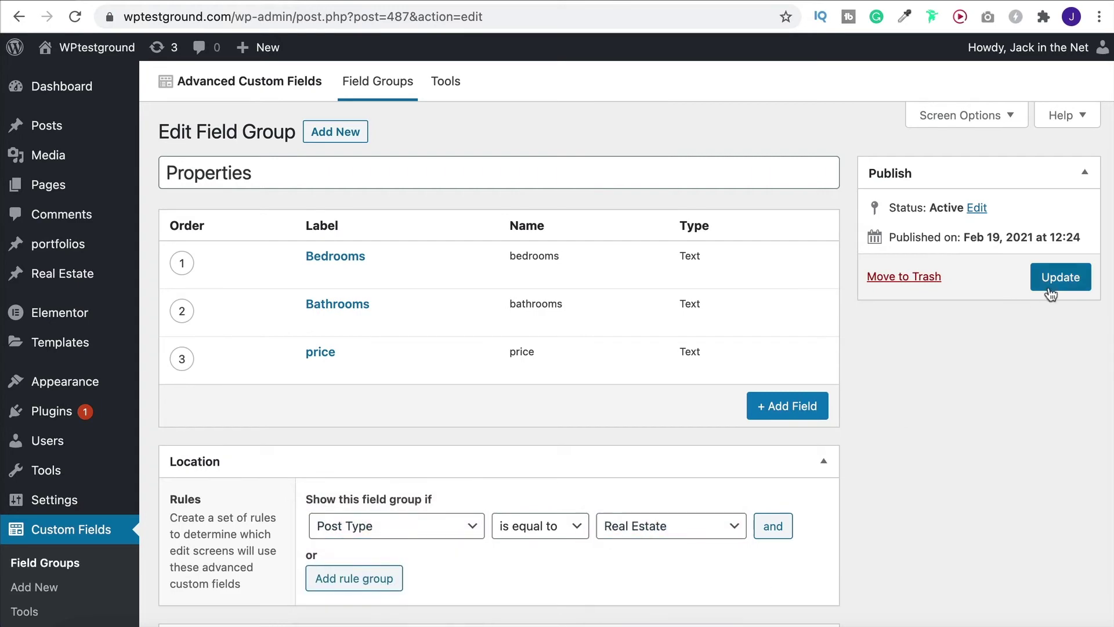
{"action": "left_click", "coordinate": [1061, 276]}
{"action": "left_click", "coordinate": [62, 274]}
{"action": "left_click", "coordinate": [219, 221]}
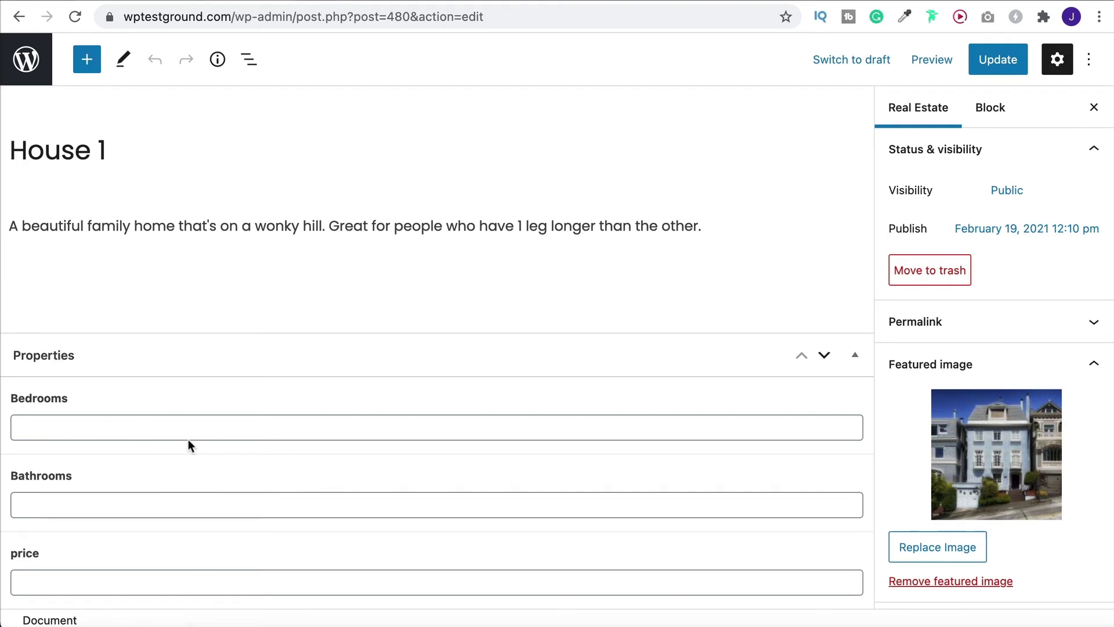
Enter Bedrooms 3, Bathrooms 2 and price $300,000 for House 1, then Update it
{"action": "left_click", "coordinate": [134, 426]}
{"action": "type", "text": "3"}
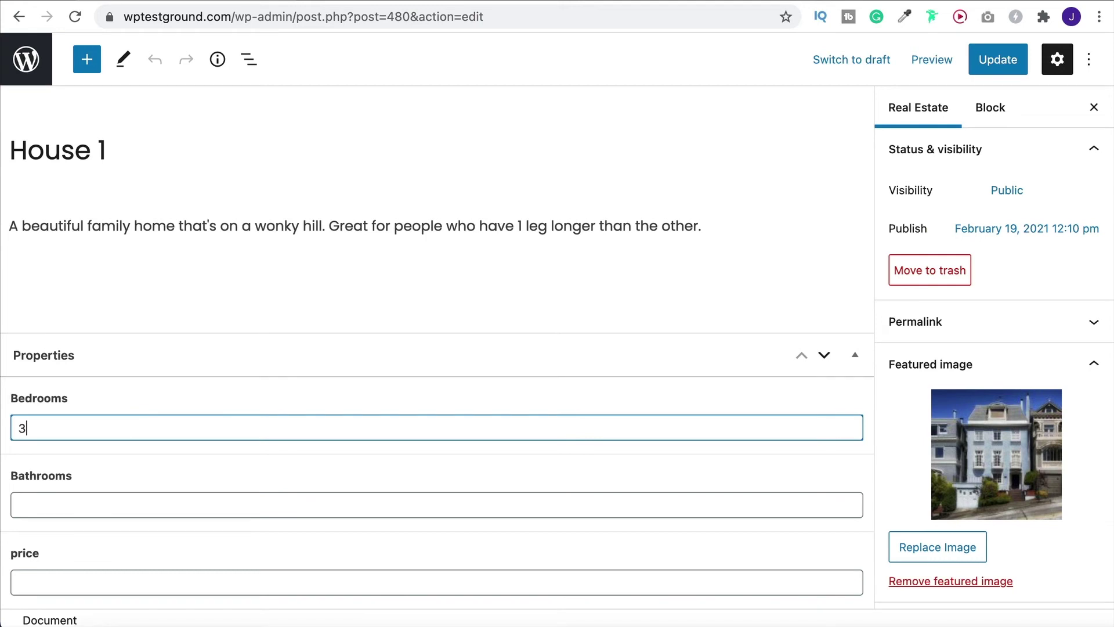
{"action": "left_click", "coordinate": [81, 509]}
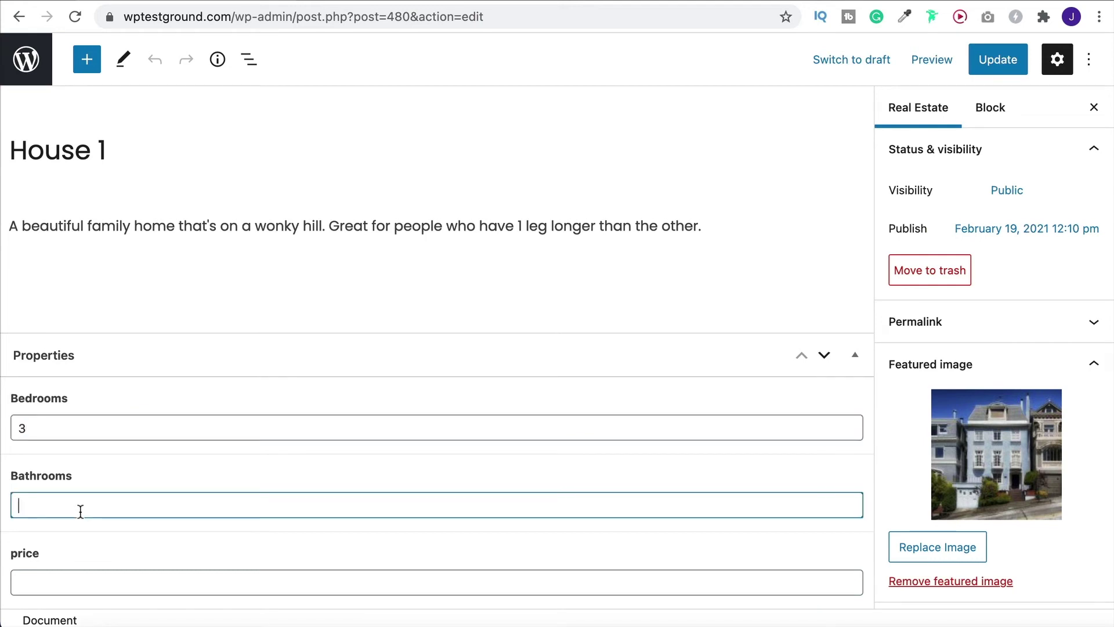
{"action": "left_click", "coordinate": [85, 583]}
{"action": "type", "text": "3"}
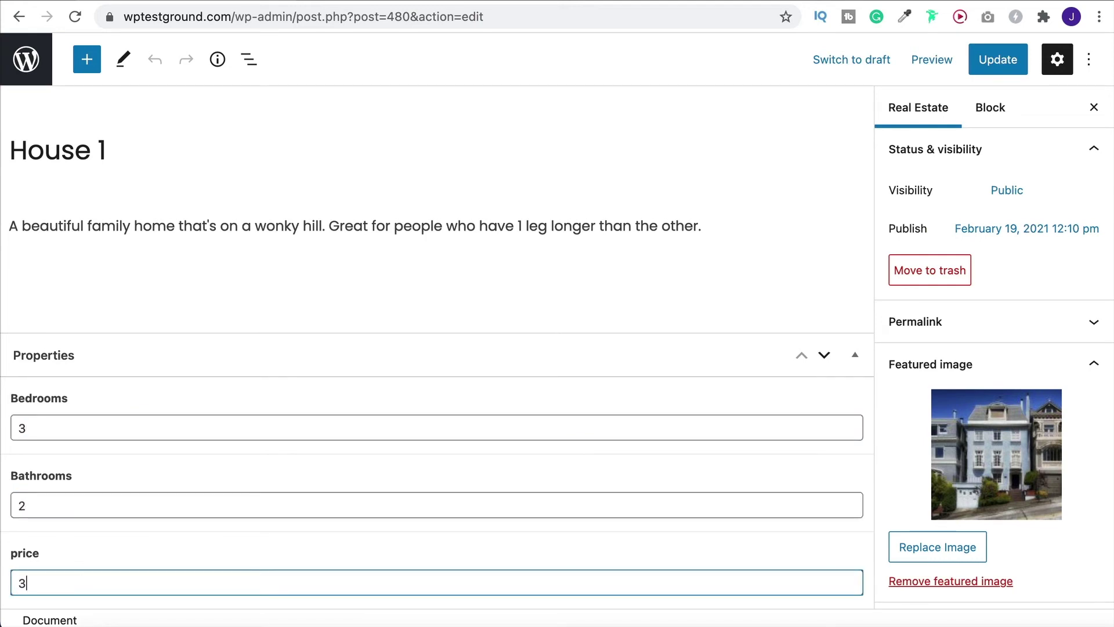
{"action": "type", "text": "00,000"}
{"action": "left_click", "coordinate": [18, 583]}
{"action": "type", "text": "$"}
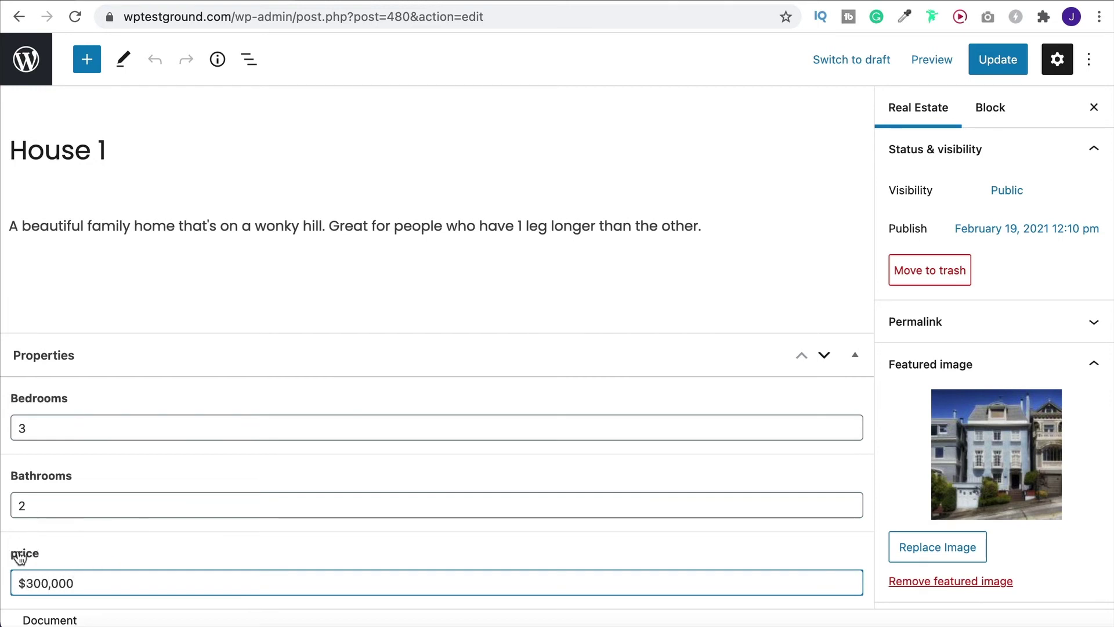
{"action": "left_click", "coordinate": [92, 536]}
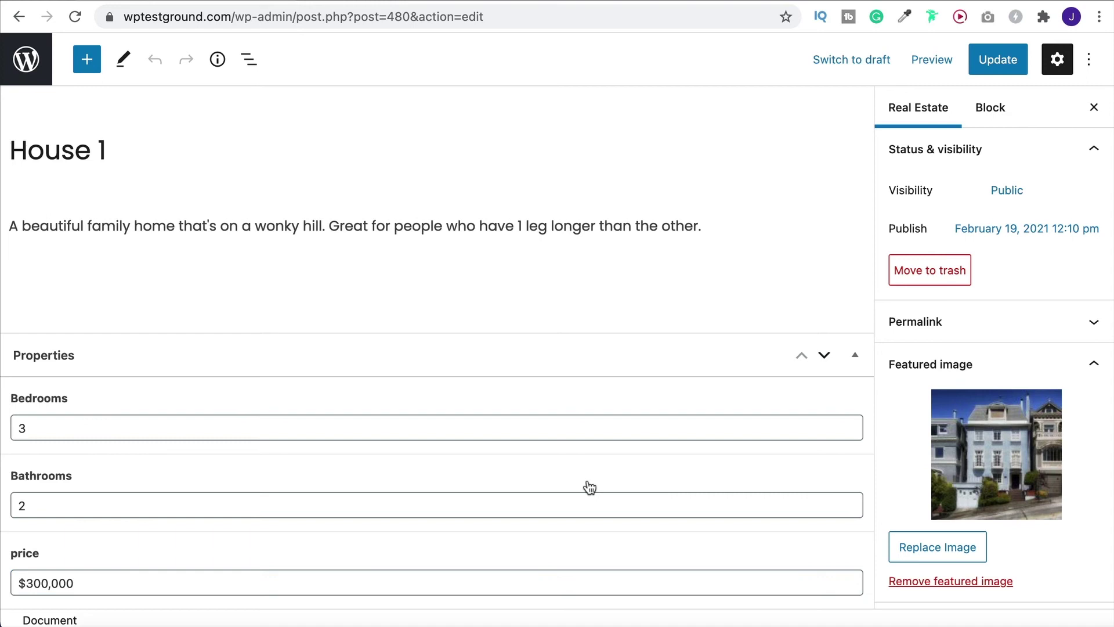
{"action": "left_click", "coordinate": [999, 65]}
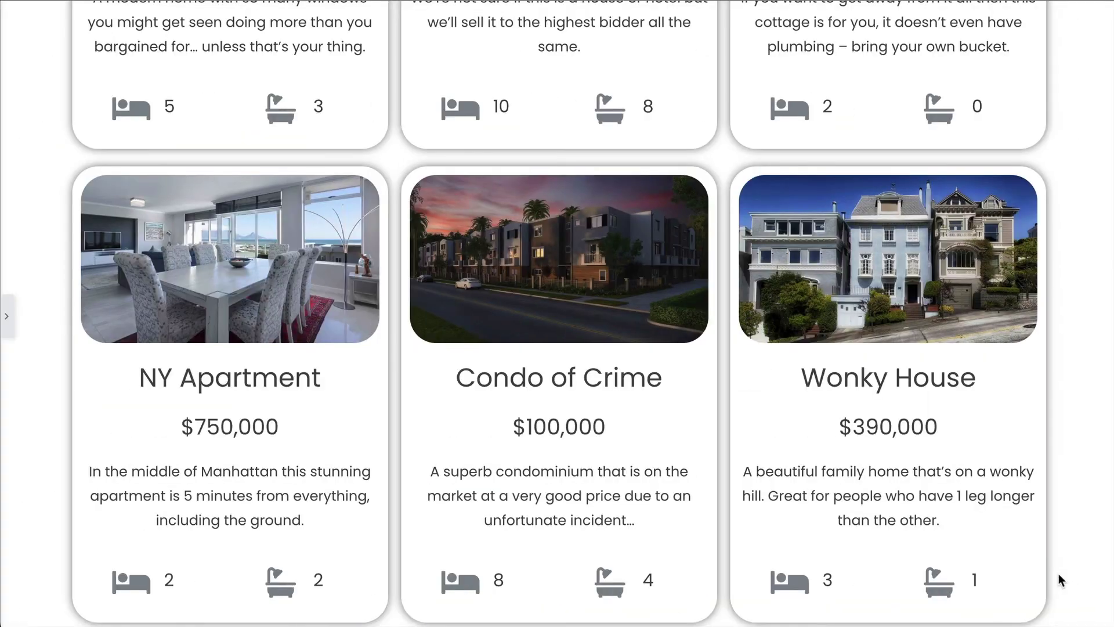
Scroll through the six property cards, checking prices like NY Apartment $750,000 and Wonky House $390,000
{"action": "scroll", "coordinate": [1059, 573], "scroll_direction": "up", "scroll_amount": 3}
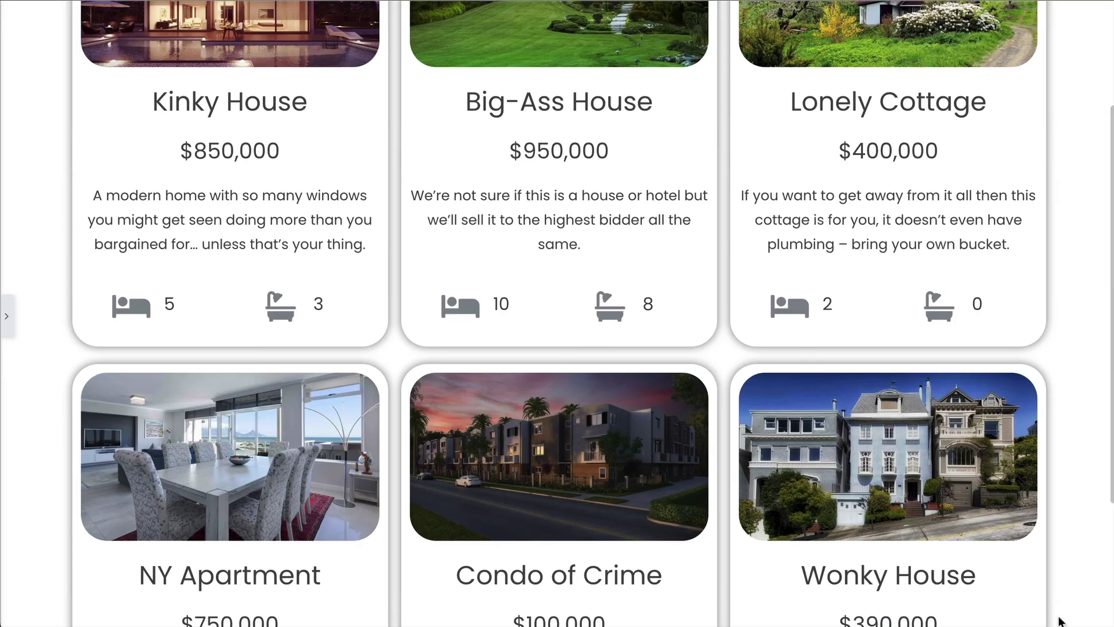
{"action": "scroll", "coordinate": [1044, 598], "scroll_direction": "up", "scroll_amount": 3}
{"action": "scroll", "coordinate": [1010, 553], "scroll_direction": "down", "scroll_amount": 1}
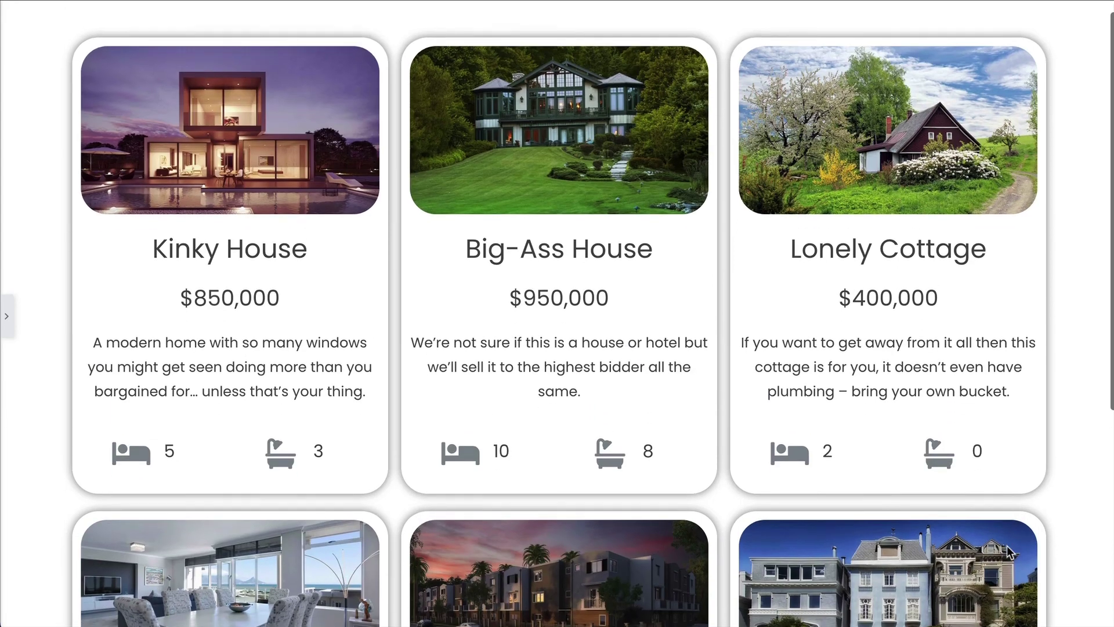
{"action": "scroll", "coordinate": [1010, 553], "scroll_direction": "up", "scroll_amount": 1}
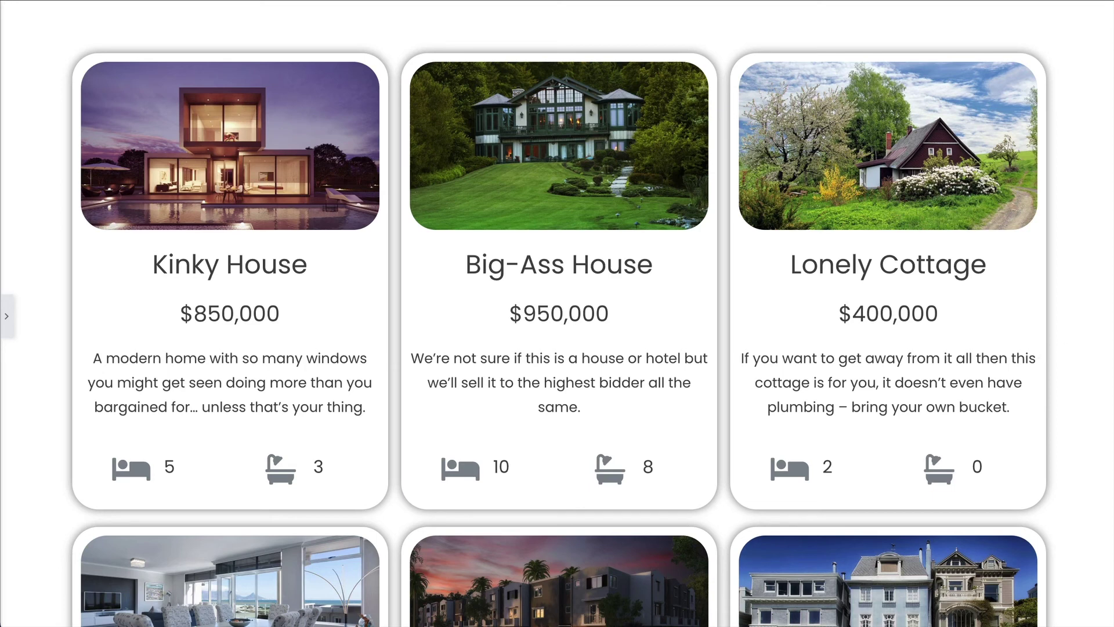
{"action": "scroll", "coordinate": [1056, 339], "scroll_direction": "down", "scroll_amount": 5}
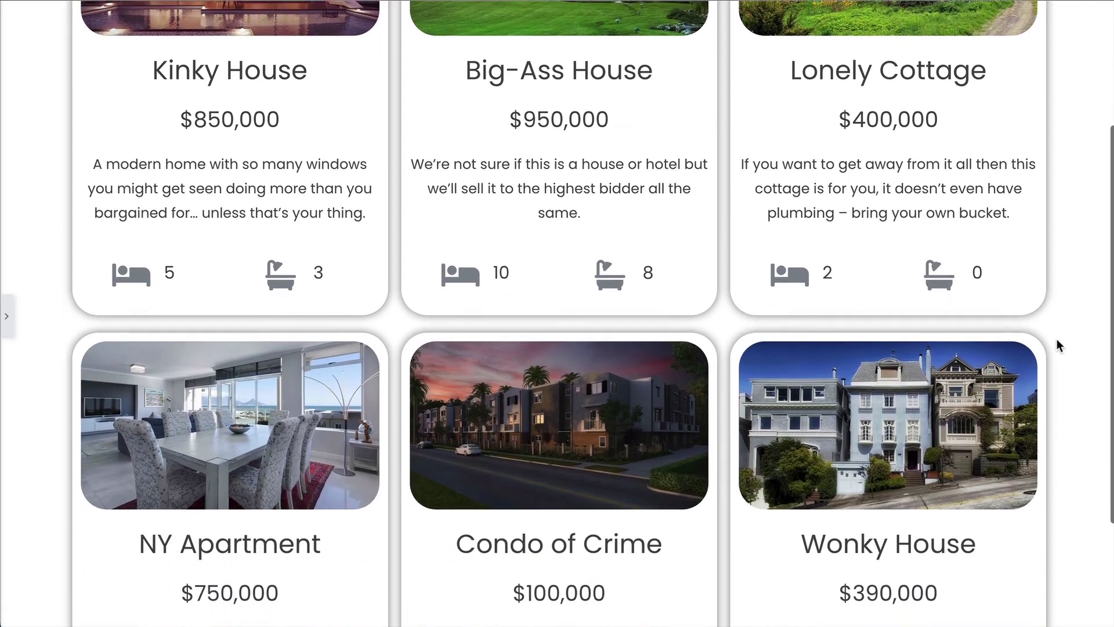
{"action": "scroll", "coordinate": [1057, 338], "scroll_direction": "up", "scroll_amount": 5}
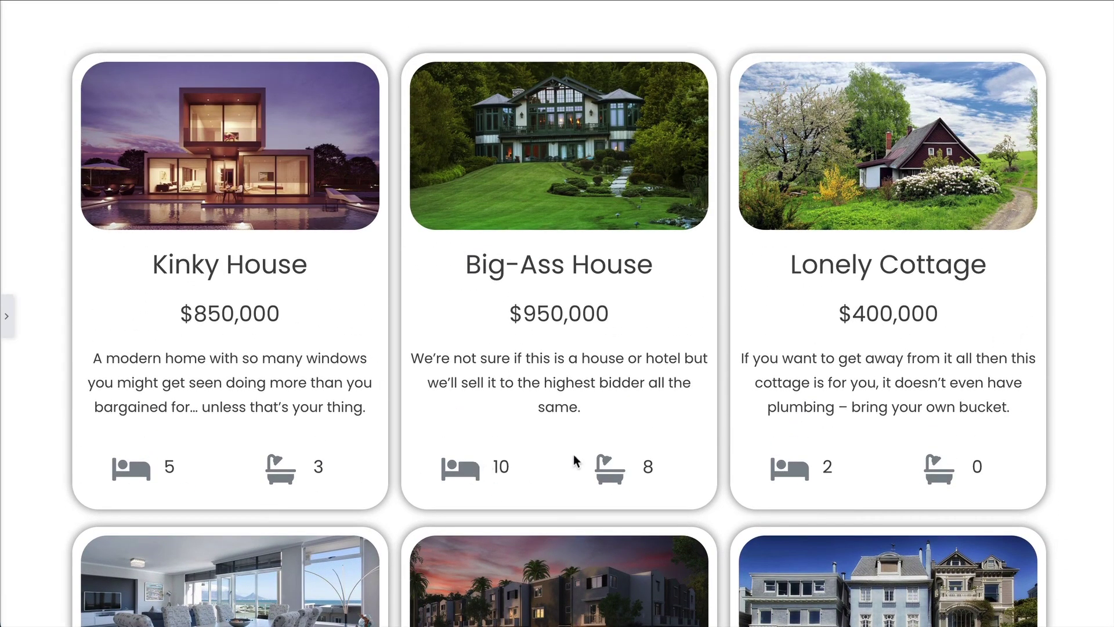
{"action": "scroll", "coordinate": [908, 464], "scroll_direction": "down", "scroll_amount": 6}
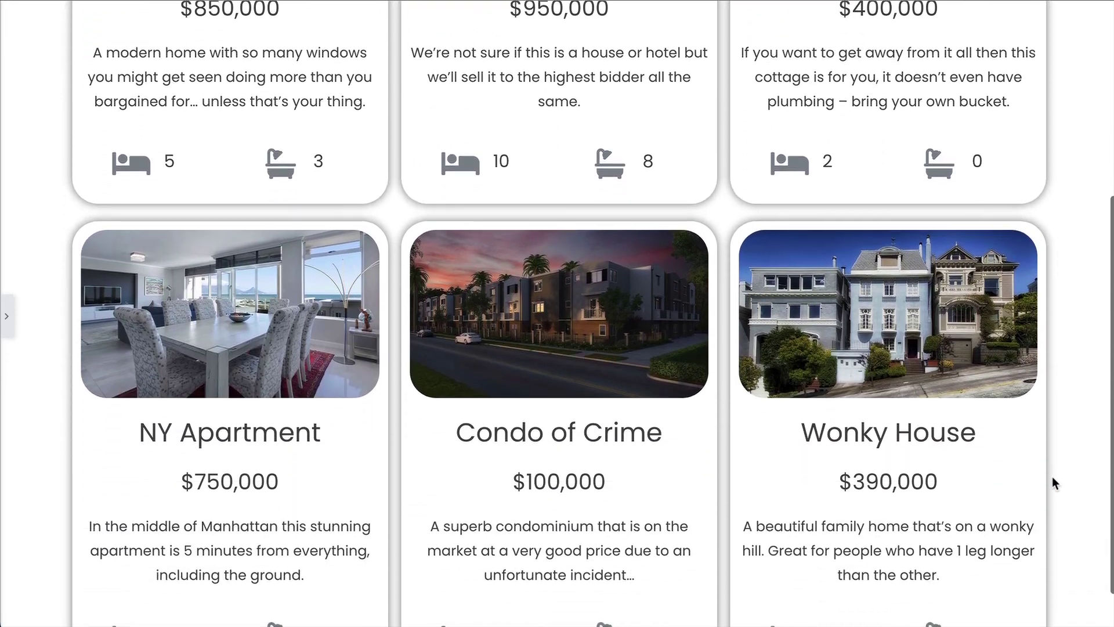